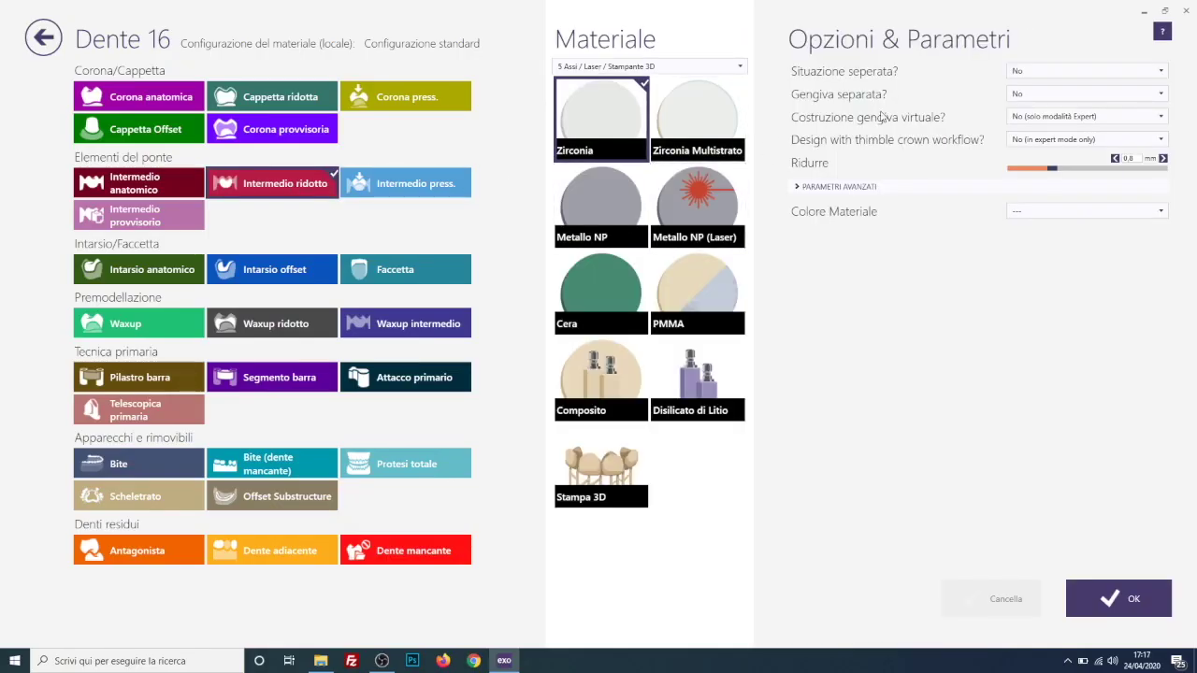
# Set tooth 16's virtual gingiva to Facoltativo with the thimble crown workflow on Yes, and confirm
pyautogui.click(1020, 118)
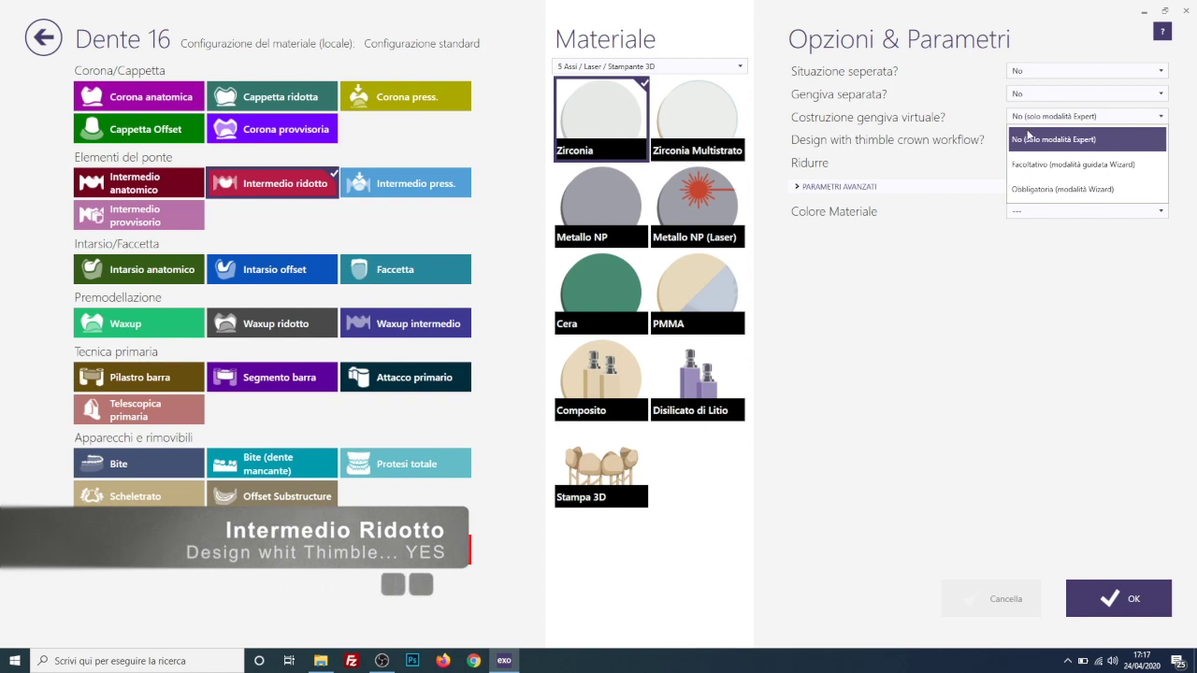
pyautogui.click(1038, 166)
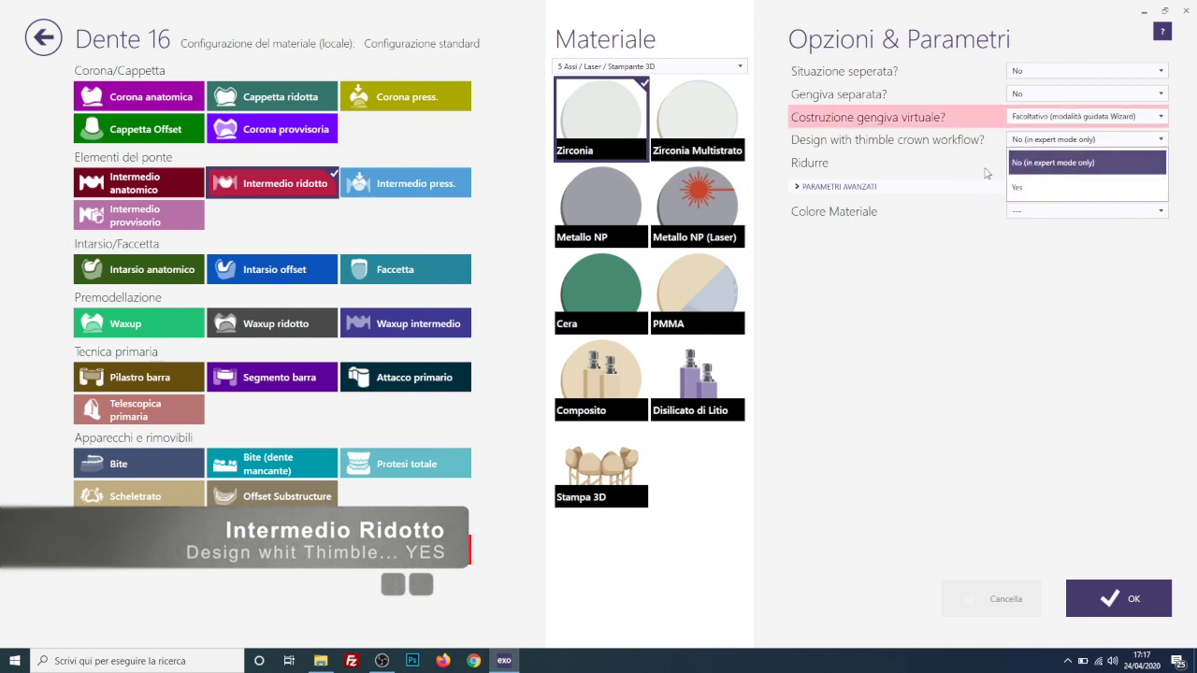
pyautogui.click(1026, 190)
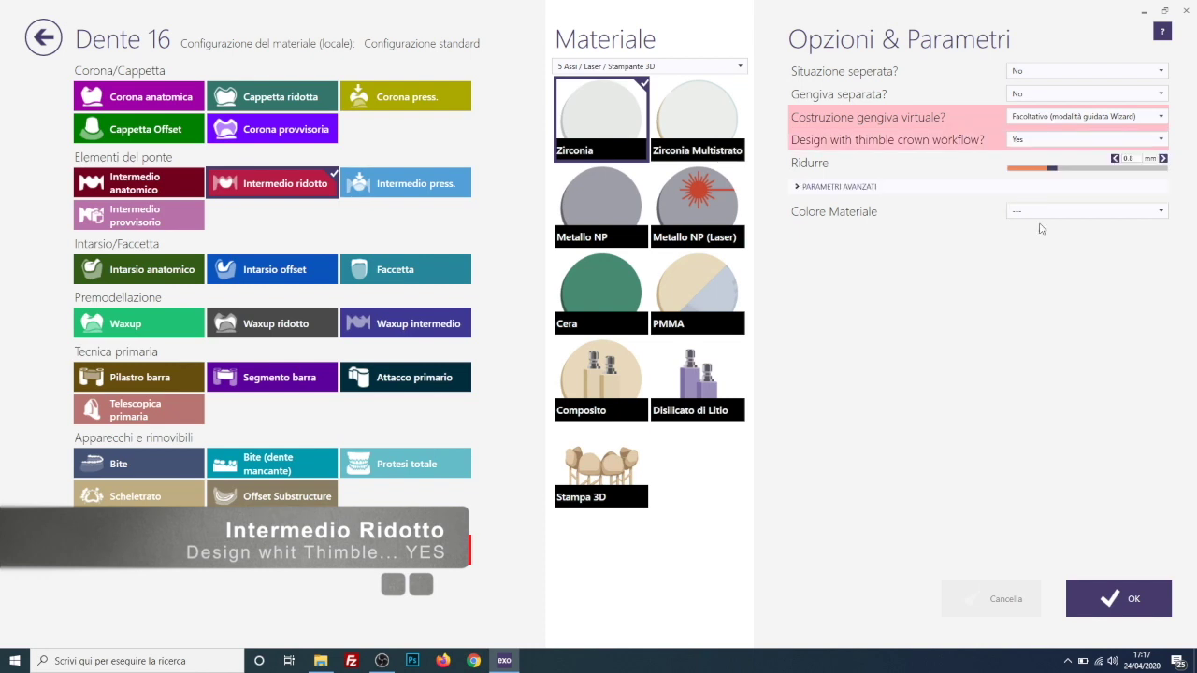
pyautogui.click(1122, 598)
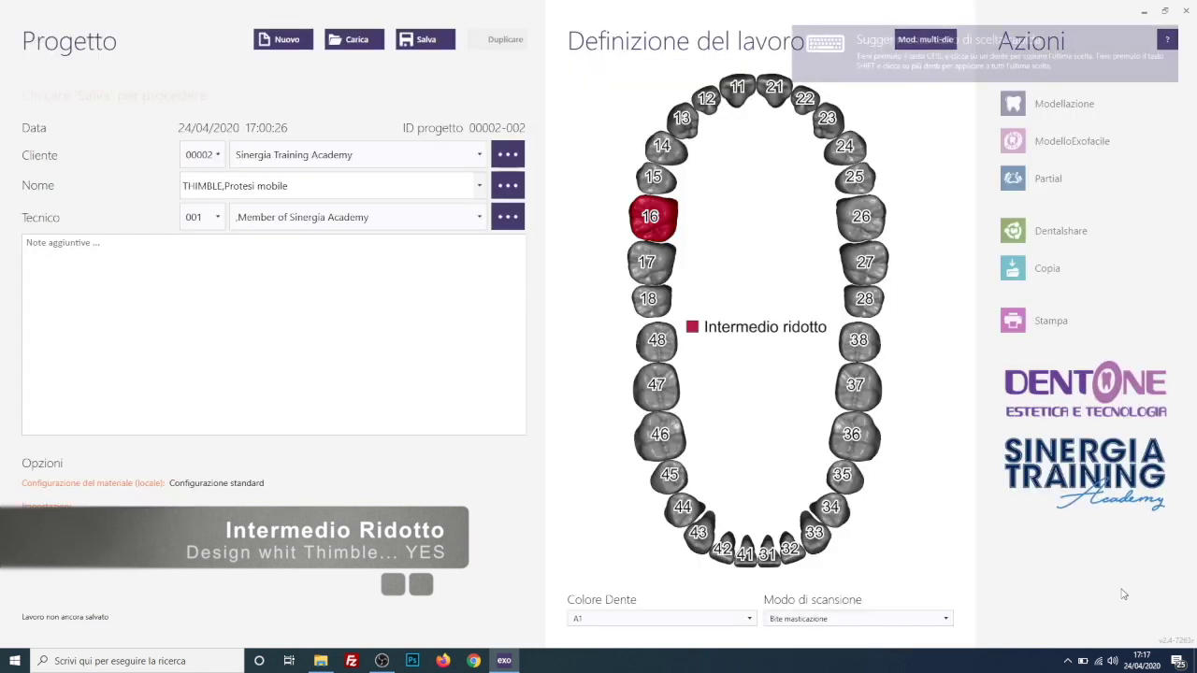
# Extend the reduced pontic setup from tooth 16 to 26 and launch Modellazione
pyautogui.keyDown('shift'); pyautogui.click(858, 214); pyautogui.keyUp('shift')
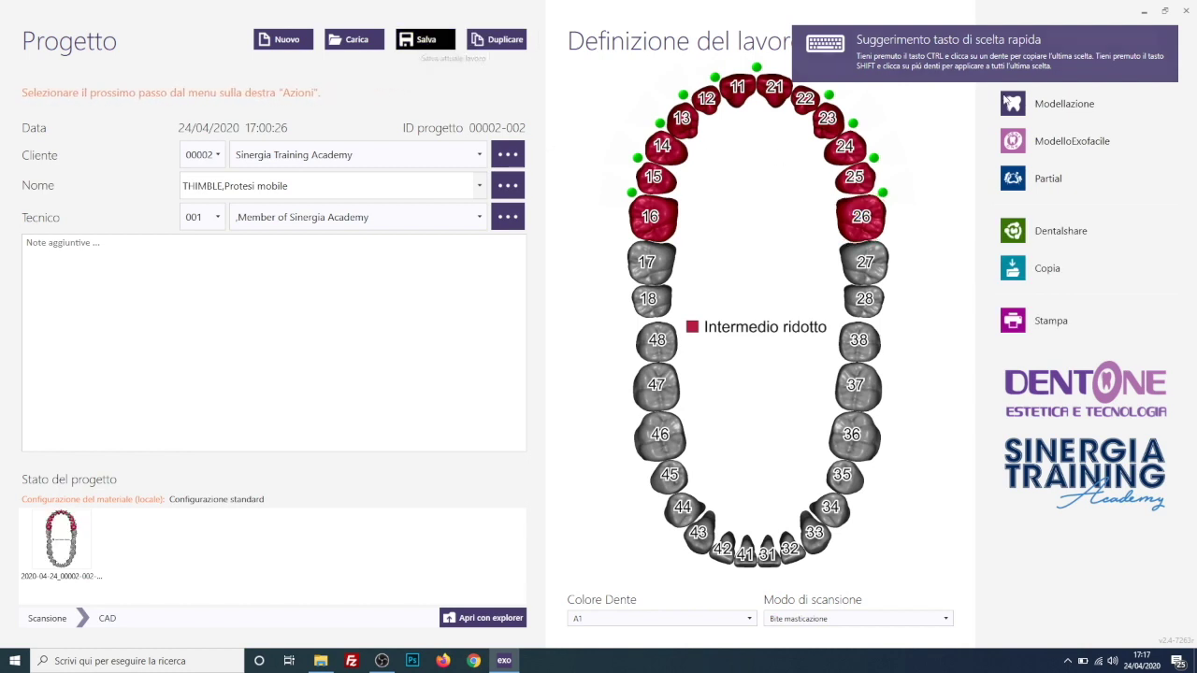
pyautogui.click(1054, 107)
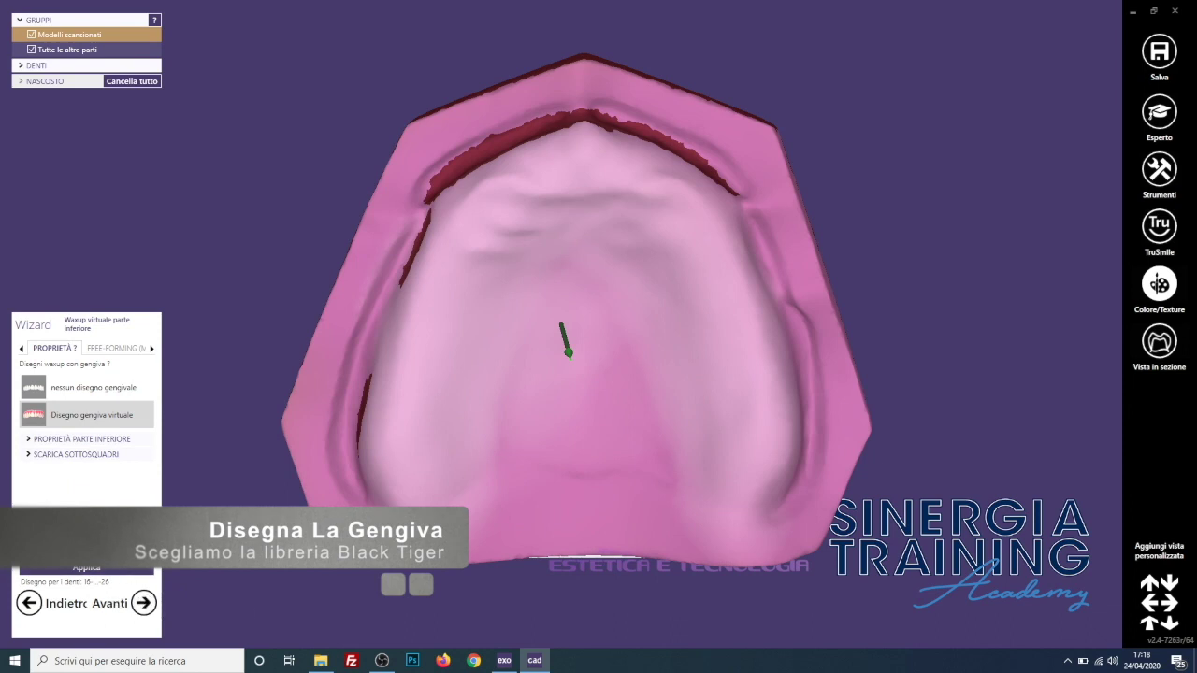
# Apply Disegno gengiva virtuale, pick the Black Tiger library, and set tooth 16's distal contact point
pyautogui.click(144, 605)
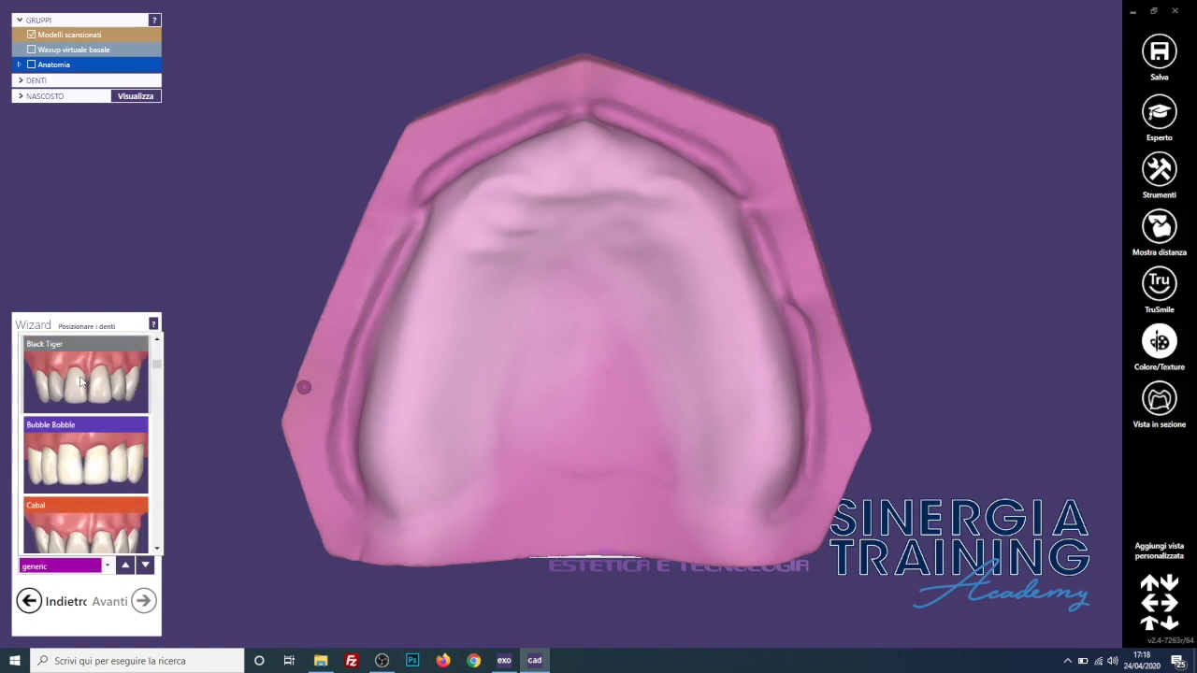
pyautogui.click(80, 382)
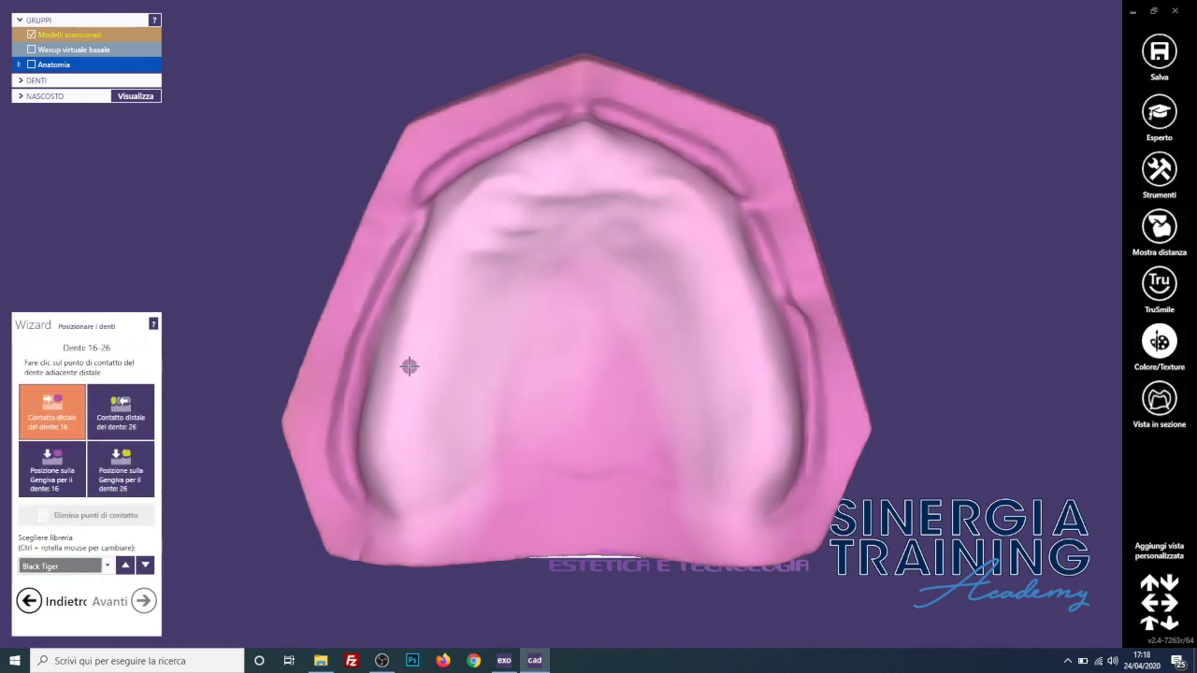
pyautogui.click(748, 350)
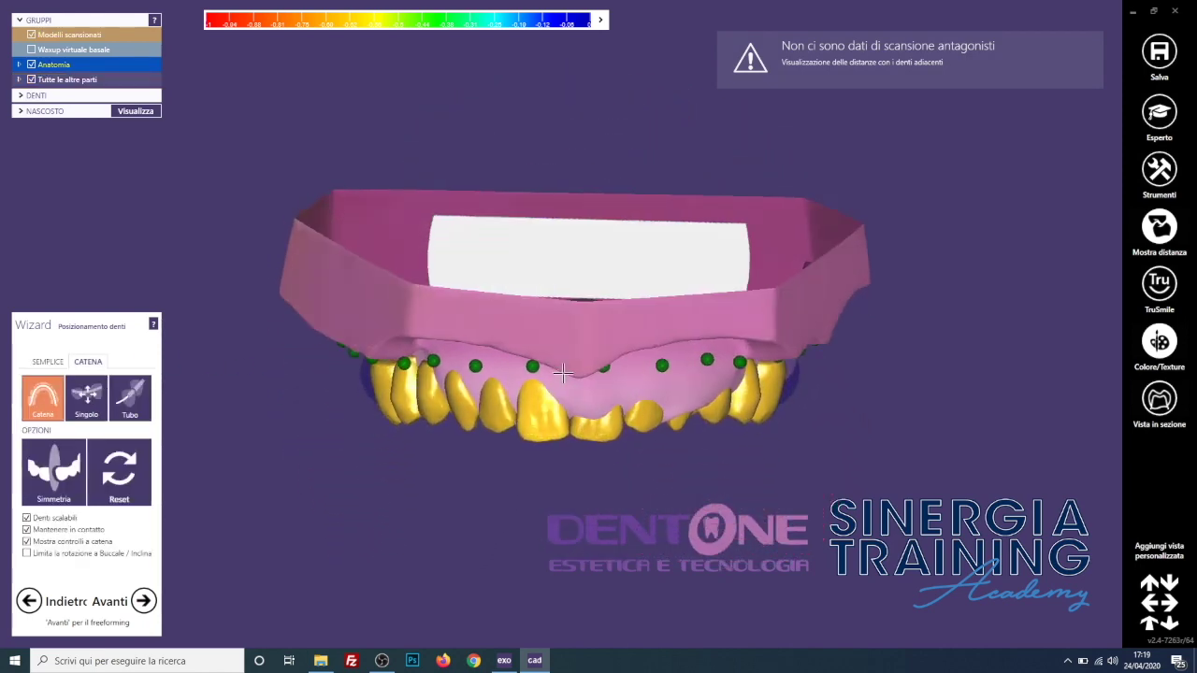
# Drag the Catena tooth chain down onto the ridge and reshape the left molar side, then enable Esperto mode
pyautogui.moveTo(564, 372); pyautogui.dragTo(562, 334, button='middle')
pyautogui.moveTo(562, 334); pyautogui.dragTo(554, 410)
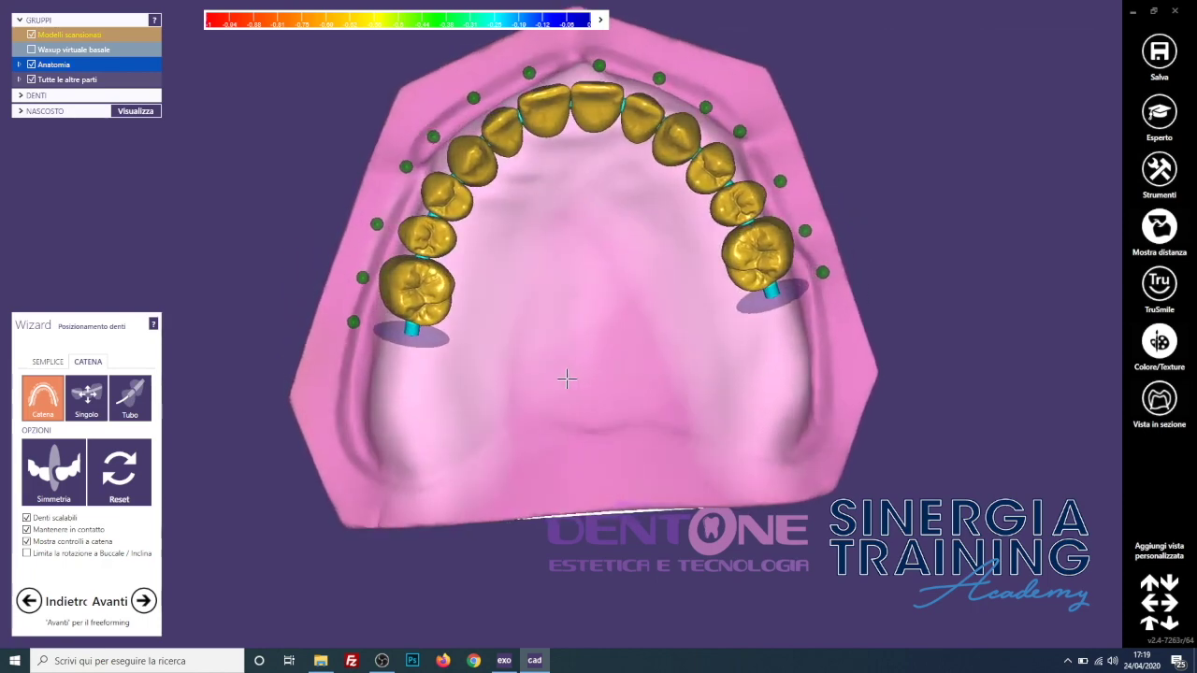
pyautogui.moveTo(566, 378); pyautogui.dragTo(581, 277, button='right')
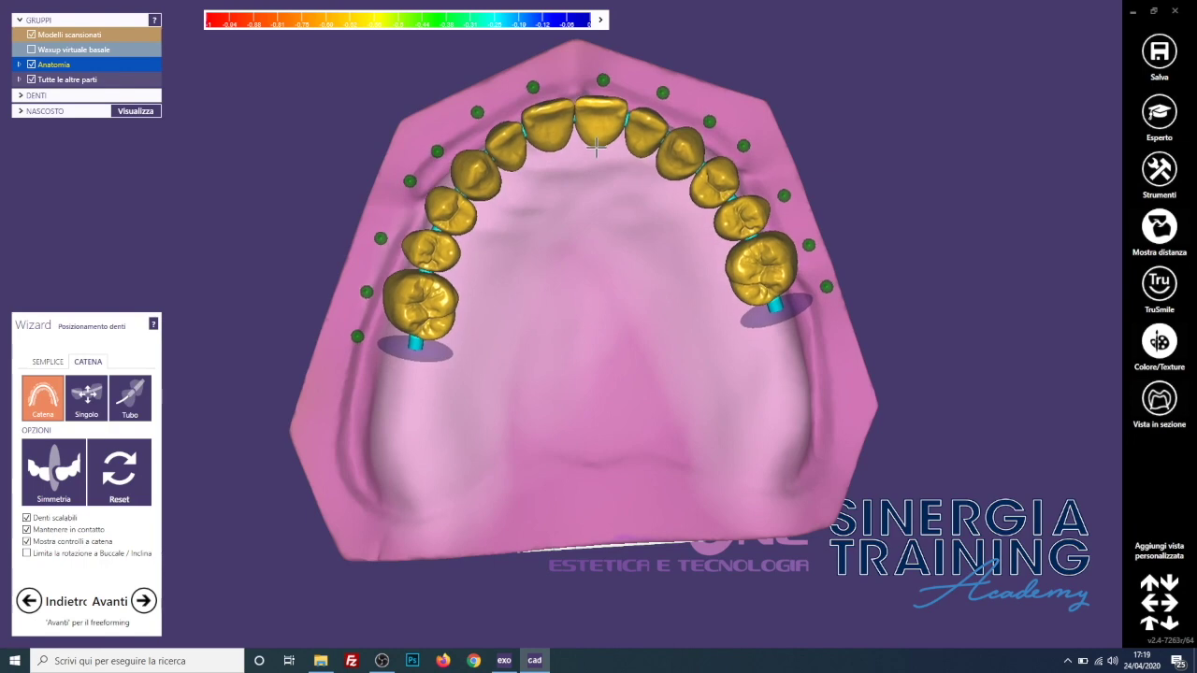
pyautogui.moveTo(593, 166); pyautogui.dragTo(551, 278, button='right')
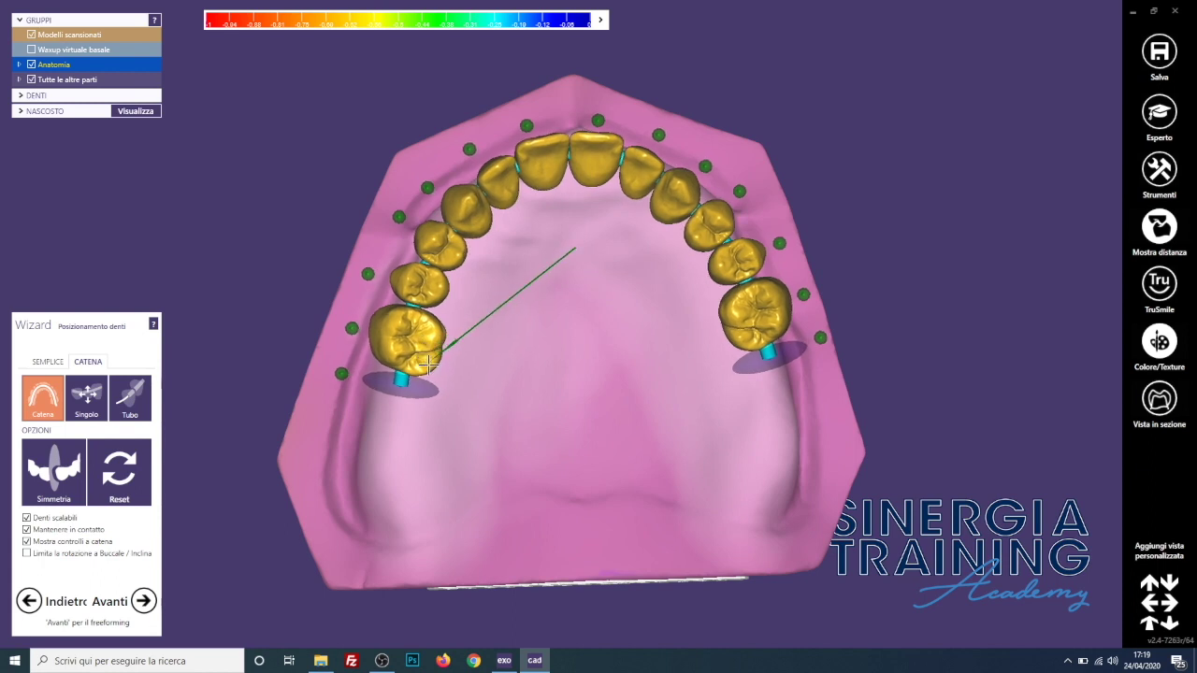
pyautogui.moveTo(431, 371); pyautogui.dragTo(411, 356)
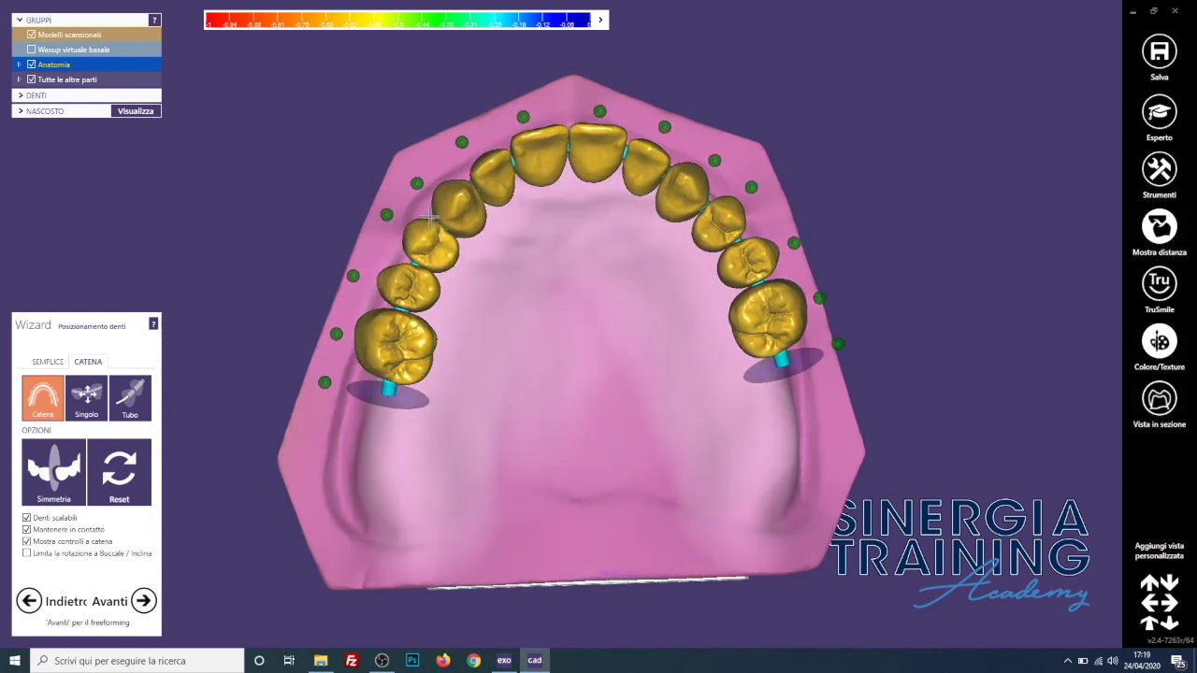
pyautogui.click(415, 183)
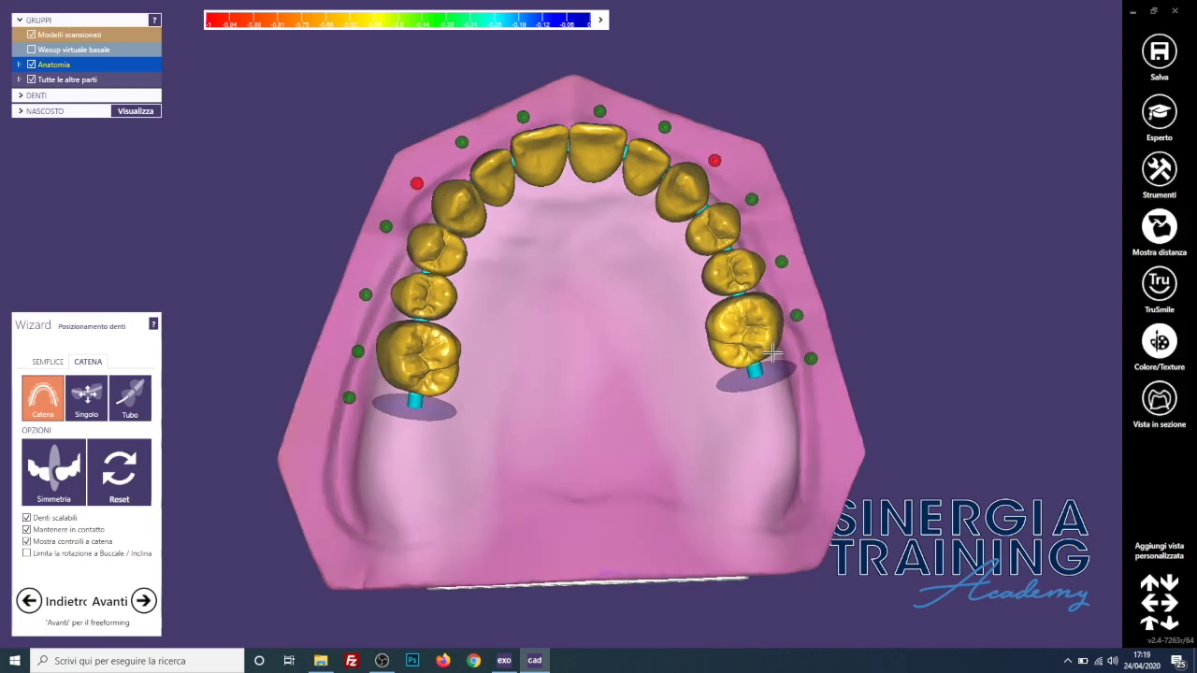
pyautogui.moveTo(390, 358); pyautogui.dragTo(582, 315, button='right')
pyautogui.moveTo(555, 451); pyautogui.dragTo(816, 324, button='right')
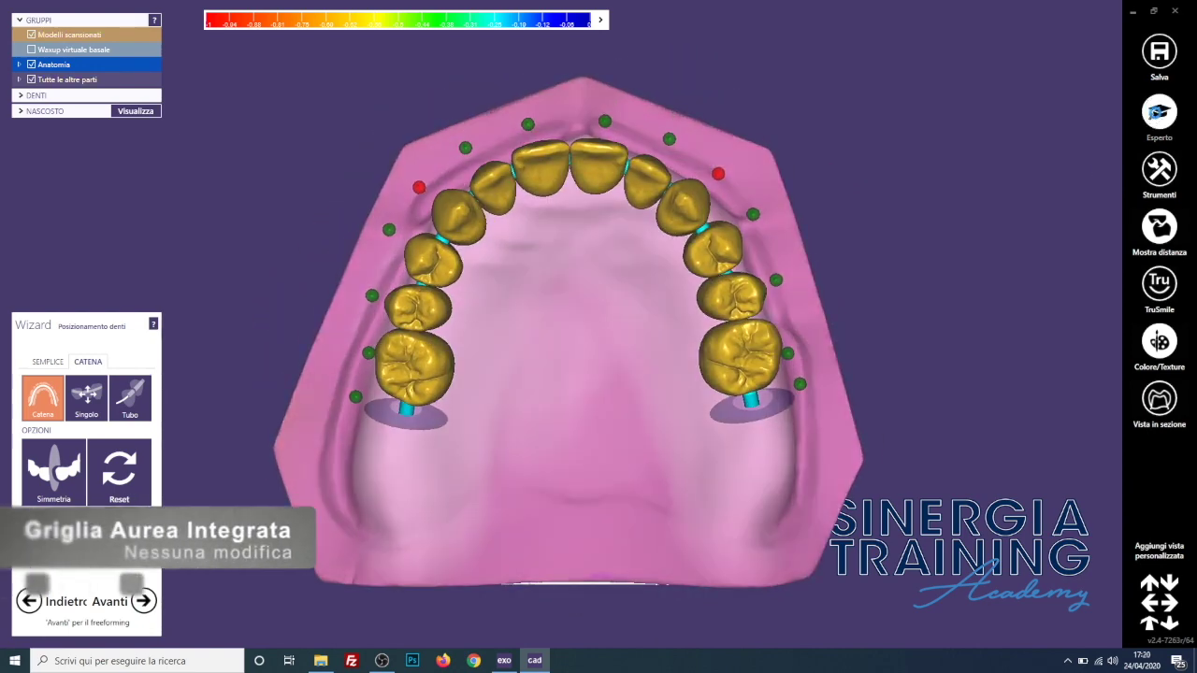
pyautogui.click(1143, 110)
# Load the griglia aurea grid as a visualization object and position it in front of the teeth
pyautogui.click(1154, 183)
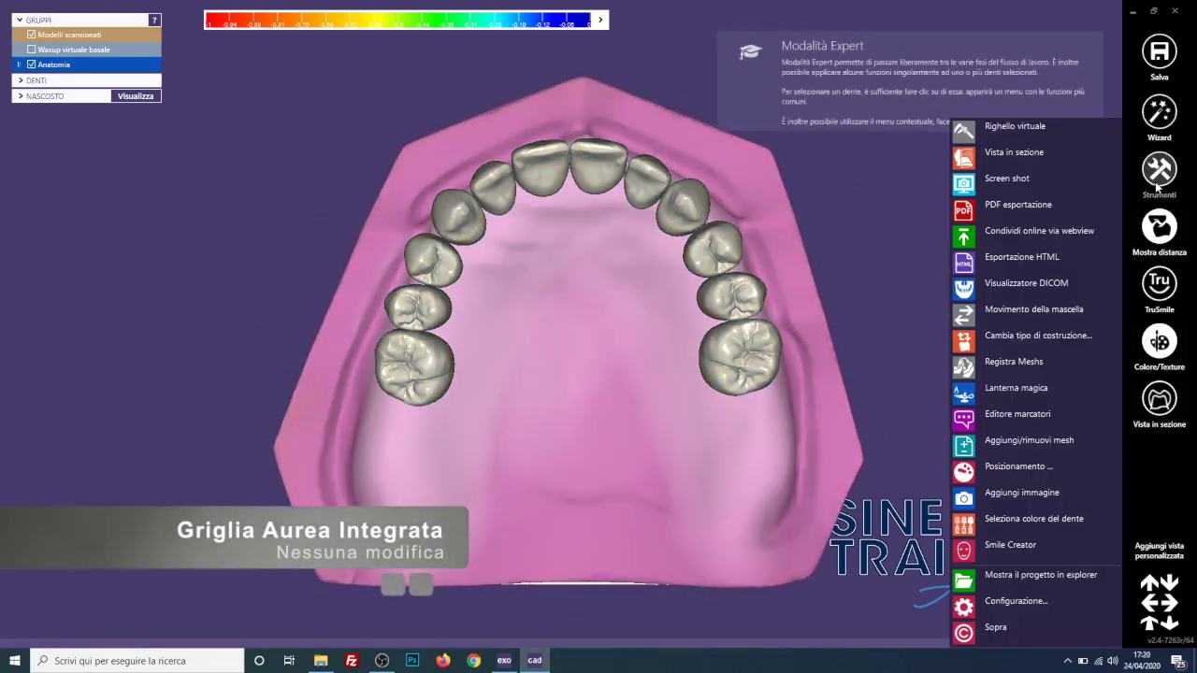
pyautogui.click(1022, 440)
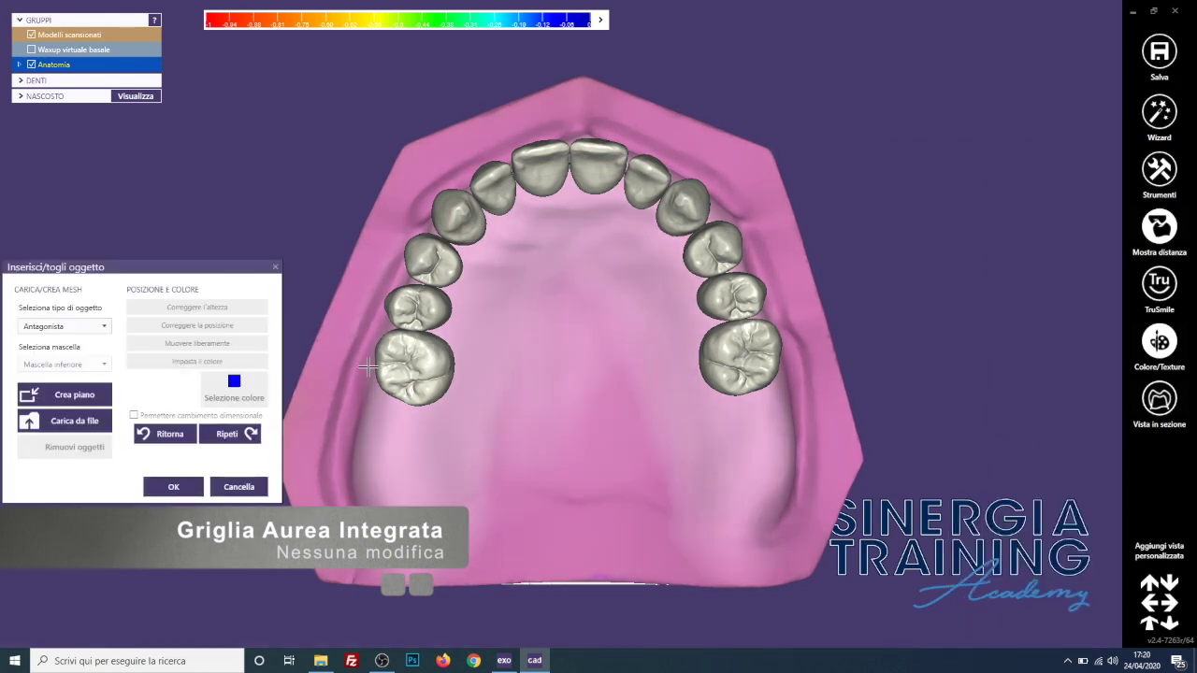
pyautogui.click(106, 327)
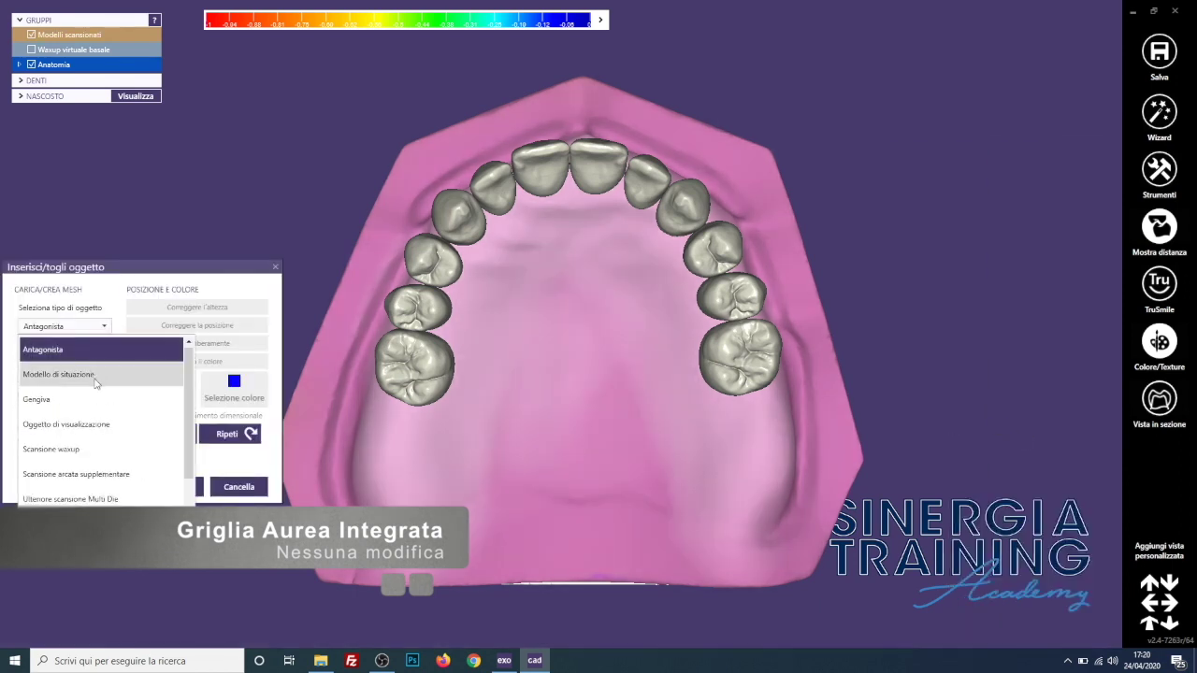
pyautogui.click(86, 430)
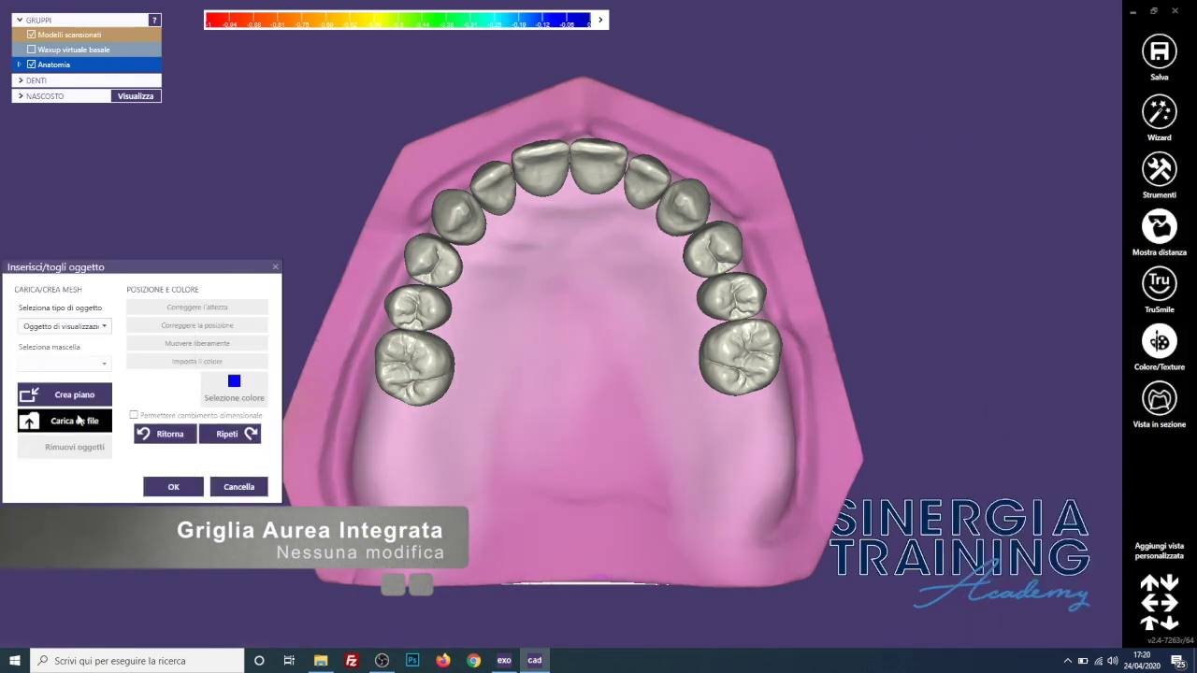
pyautogui.click(79, 422)
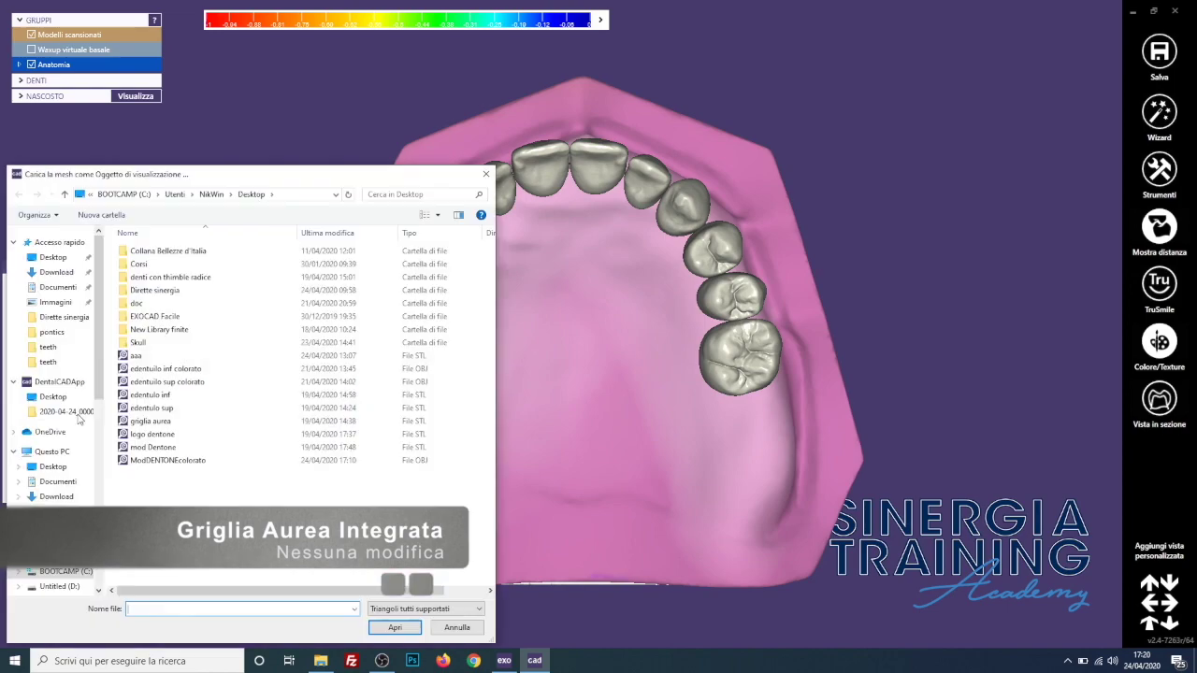
pyautogui.doubleClick(150, 421)
pyautogui.click(598, 334)
pyautogui.moveTo(542, 275); pyautogui.dragTo(551, 134)
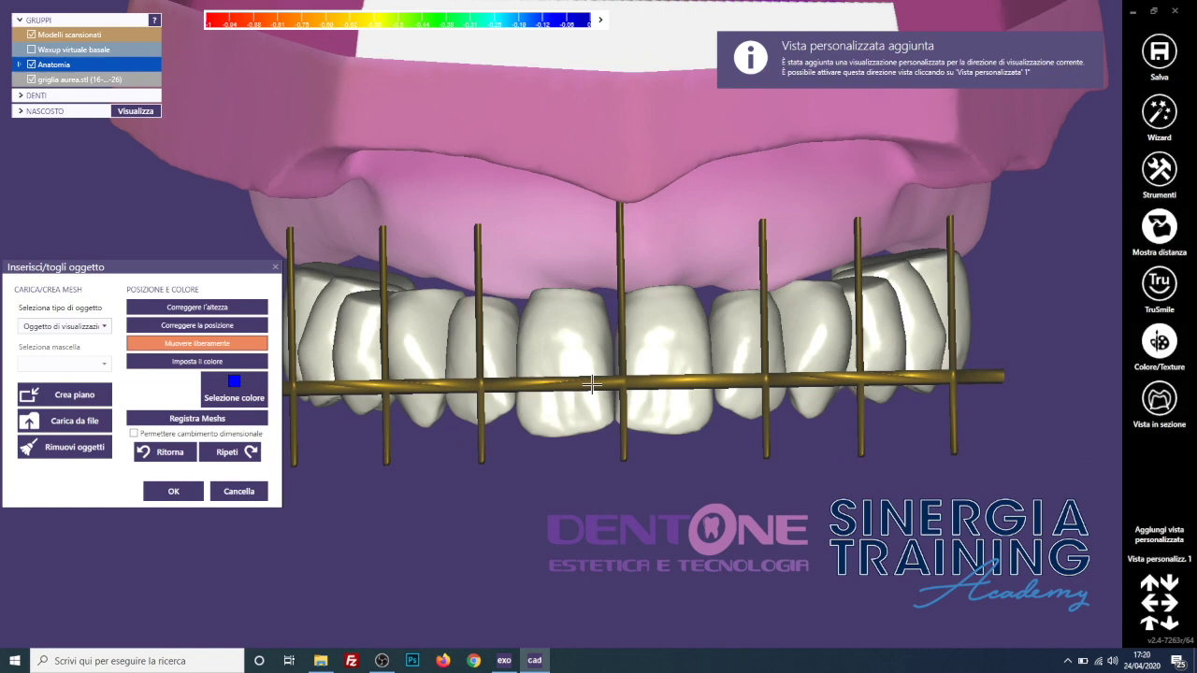
pyautogui.moveTo(591, 383)
pyautogui.mouseDown()
pyautogui.moveTo(907, 428)
pyautogui.moveTo(873, 422)
pyautogui.mouseUp()
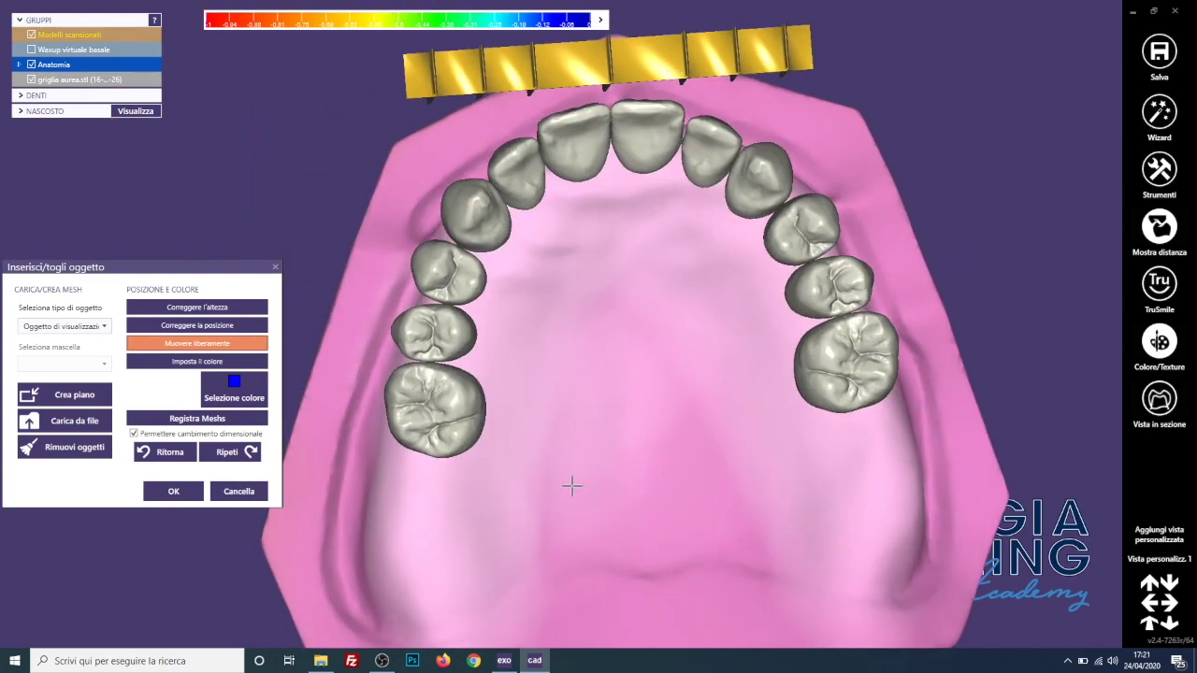
# Check the proportions from the custom front view, discard the grid, and advance to gingiva drawing
pyautogui.click(1159, 558)
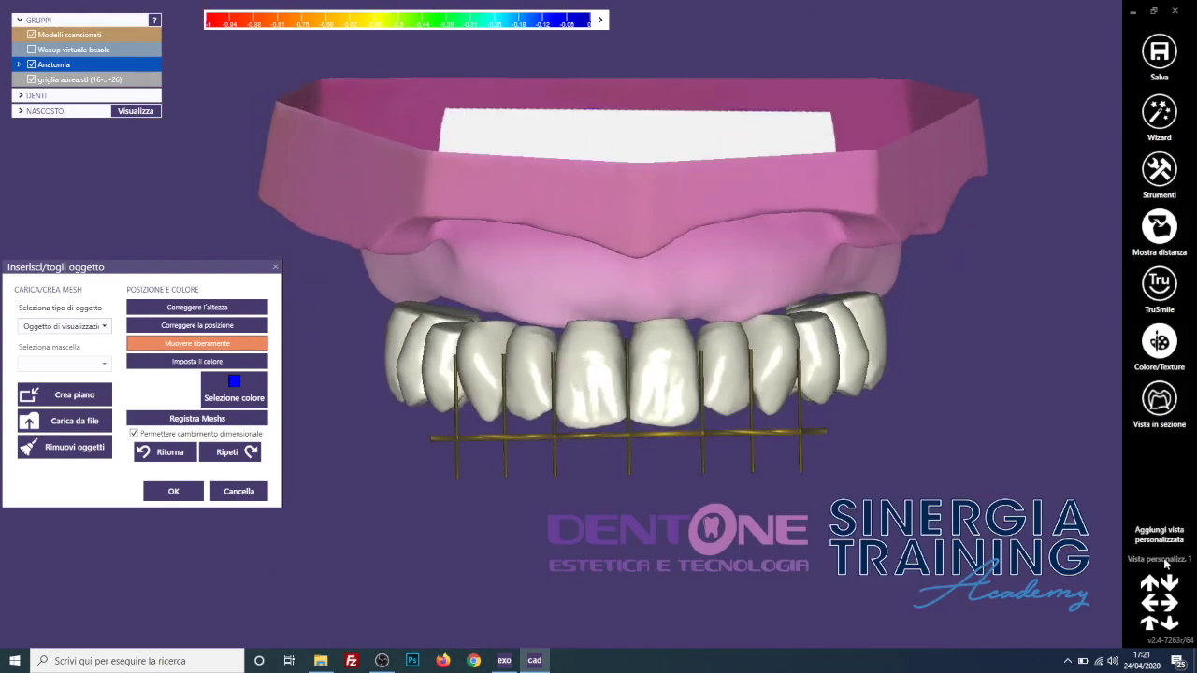
pyautogui.click(248, 493)
pyautogui.click(143, 600)
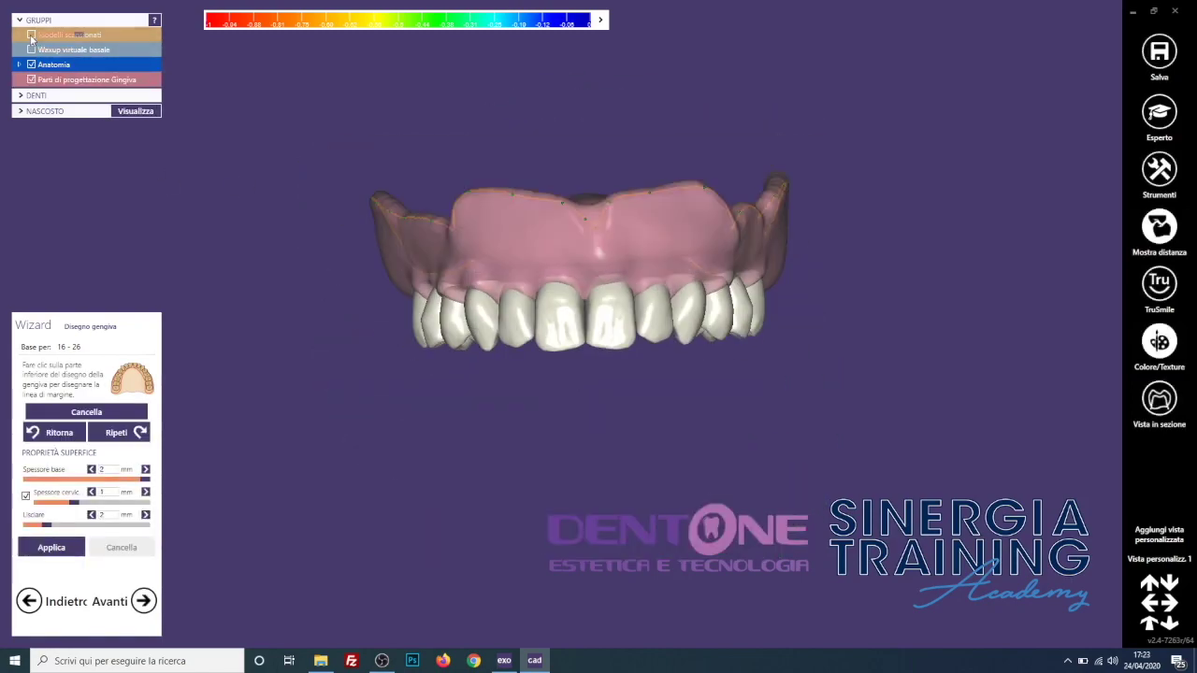
# Return the model to a front view to inspect the gingiva and thimble cores
pyautogui.keyDown('shift'); pyautogui.middleClick(586, 219); pyautogui.keyUp('shift')
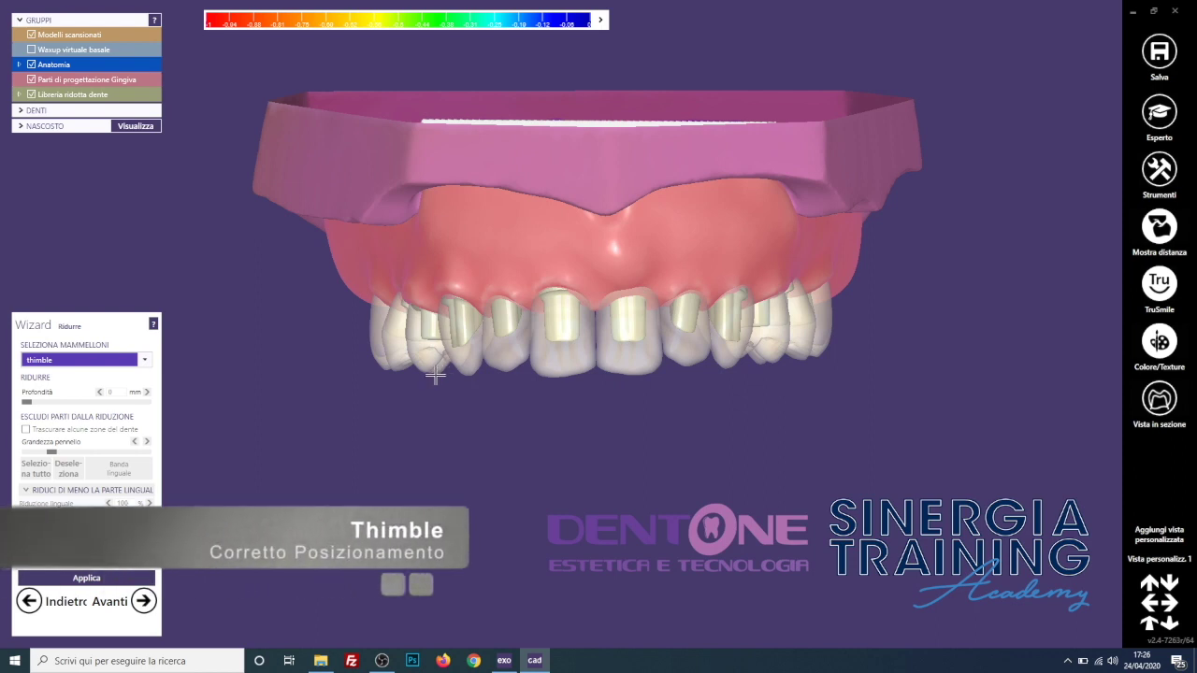
# Check the thimble placement via Corretto posizionamento and return to the reduction step
pyautogui.rightClick(369, 416)
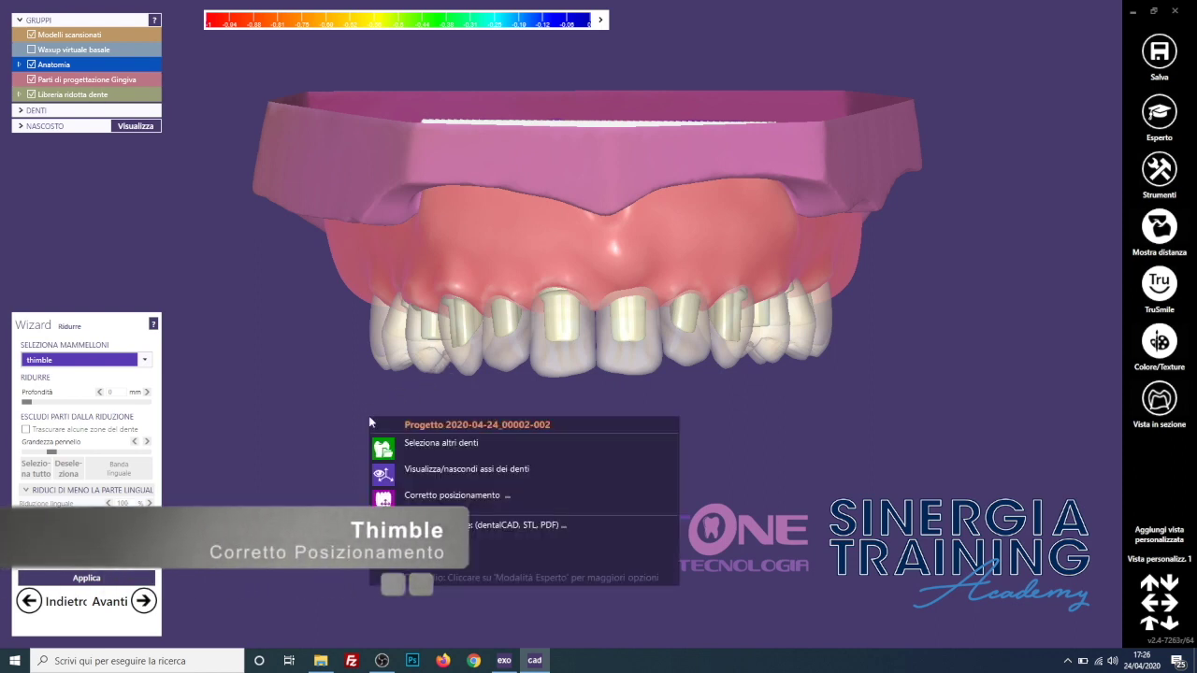
pyautogui.click(437, 495)
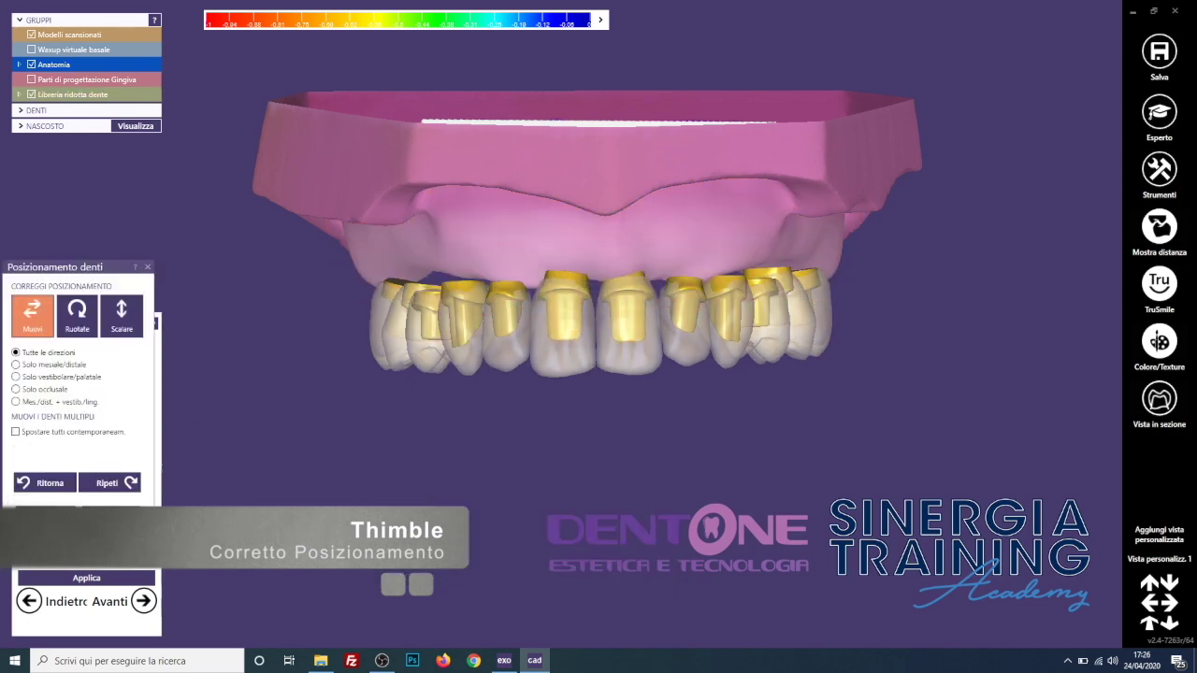
pyautogui.click(150, 577)
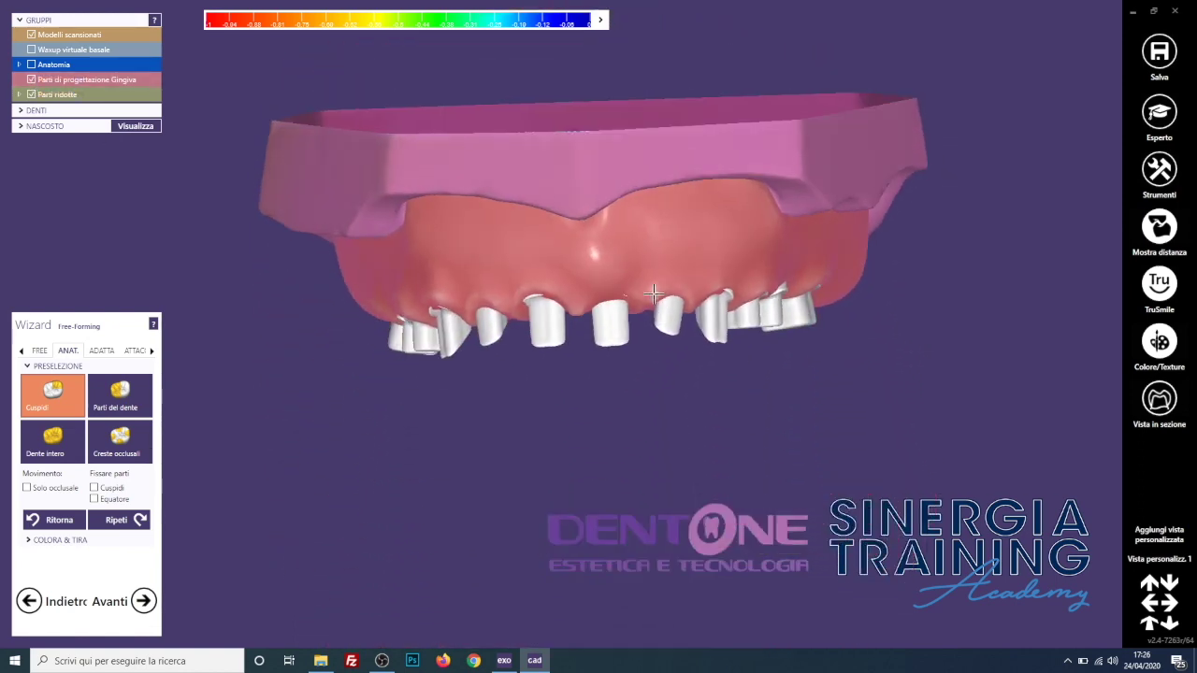
# Advance to ADATTA, confirm the gingiva free-form with OK, and open the thimble crown workflow
pyautogui.click(32, 65)
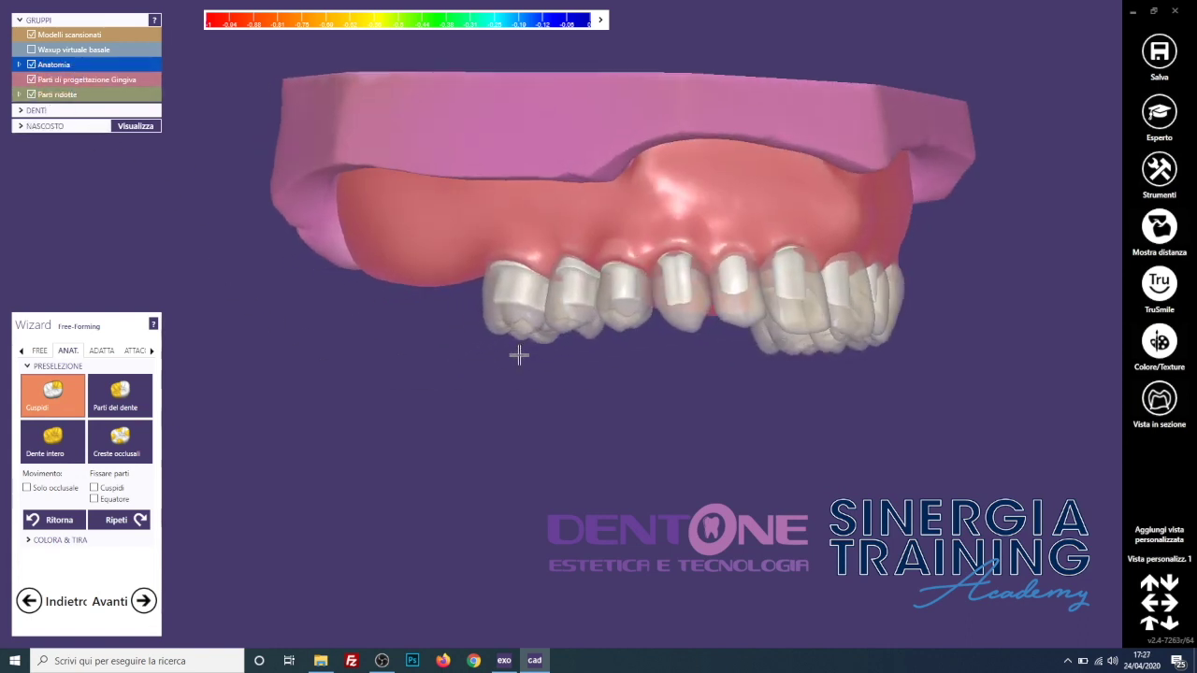
pyautogui.click(143, 601)
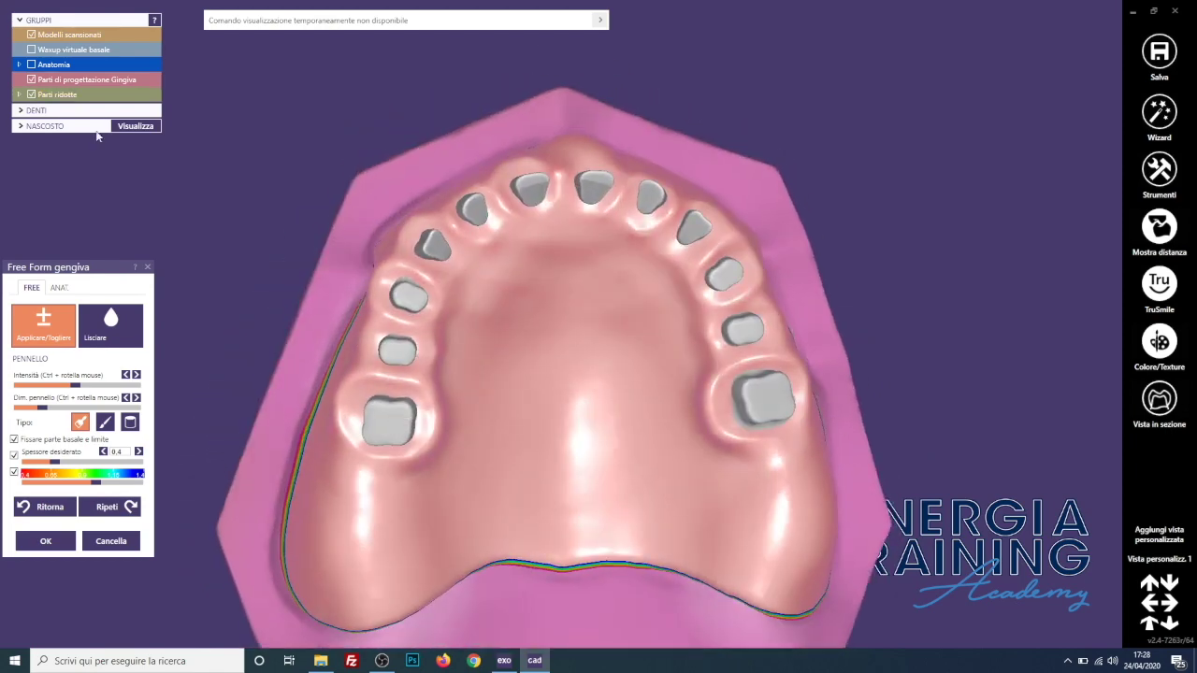
pyautogui.click(31, 65)
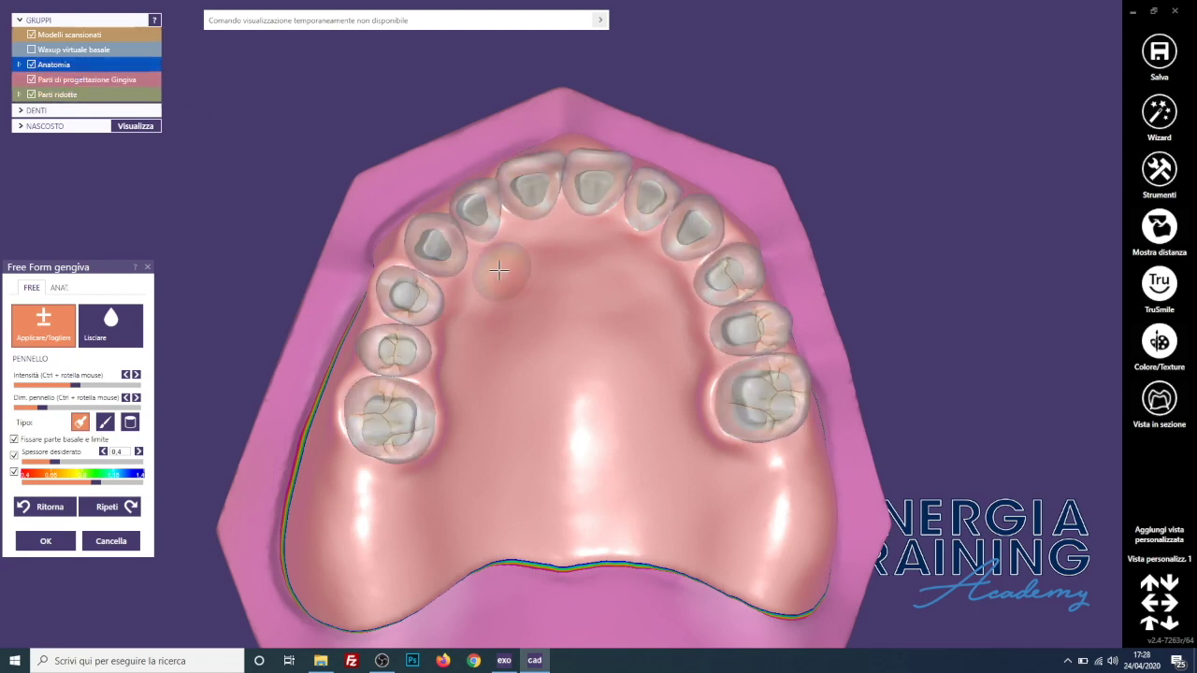
pyautogui.click(43, 548)
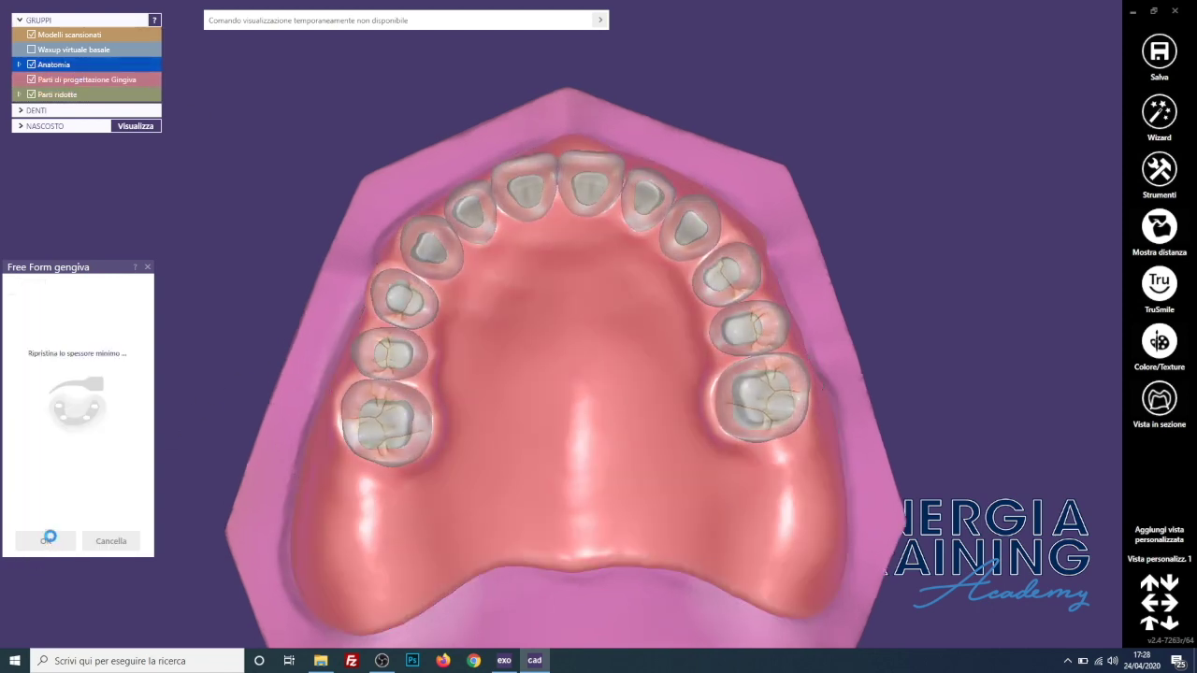
pyautogui.click(1165, 117)
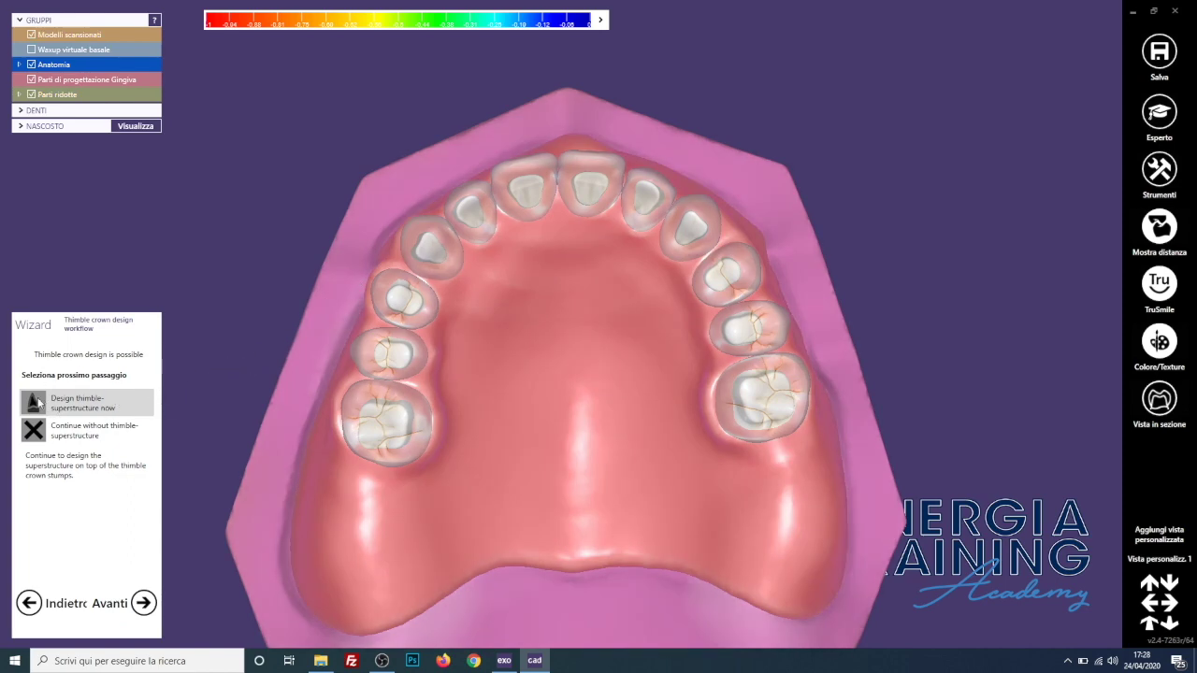
# Choose 'Design thimble-superstructure now' and mark the tooth 16 margin to calculate all thimble crowns
pyautogui.click(144, 603)
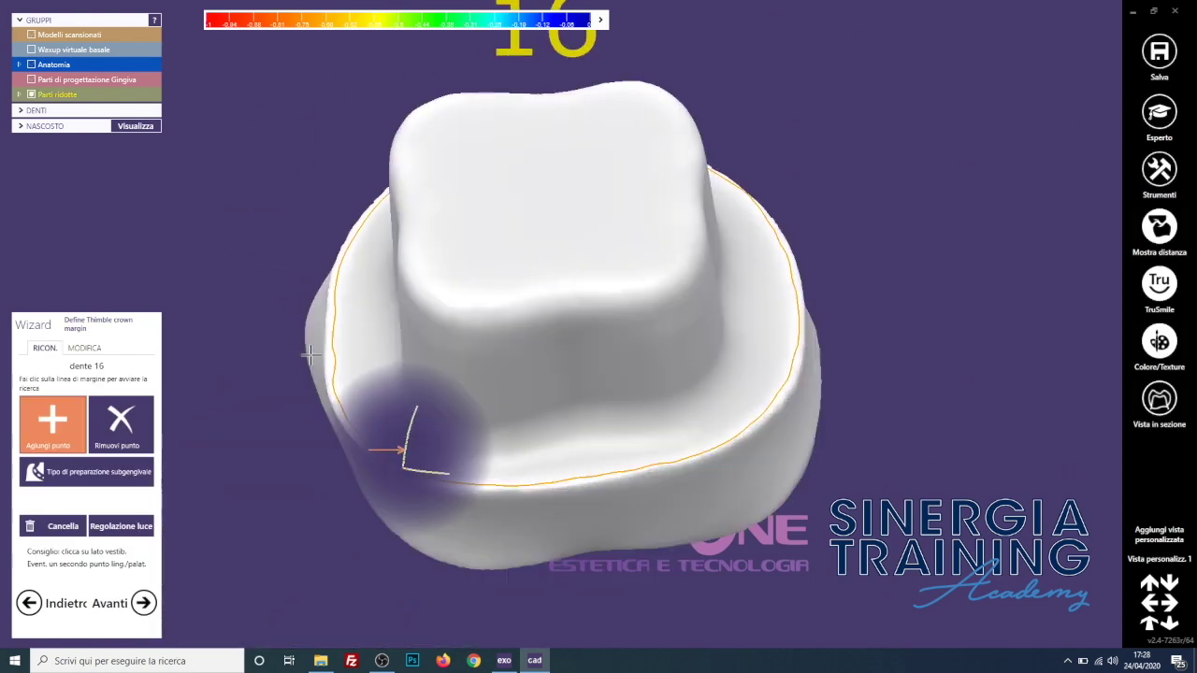
pyautogui.scroll(-5, 645, 393)
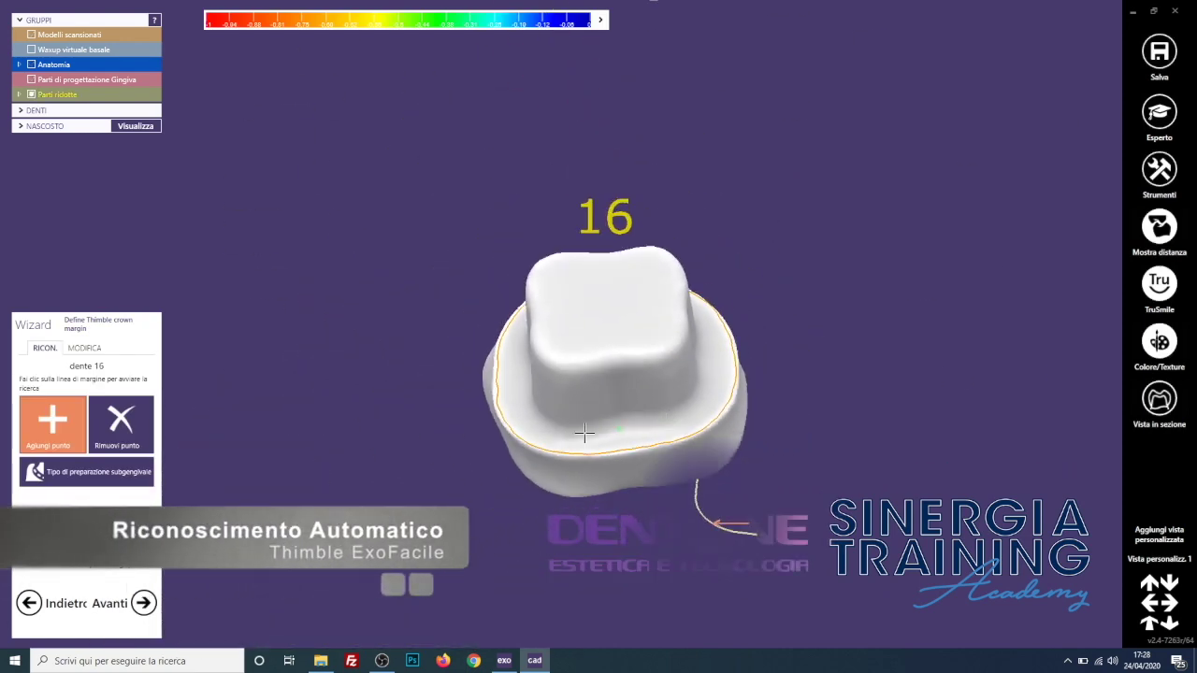
pyautogui.click(142, 603)
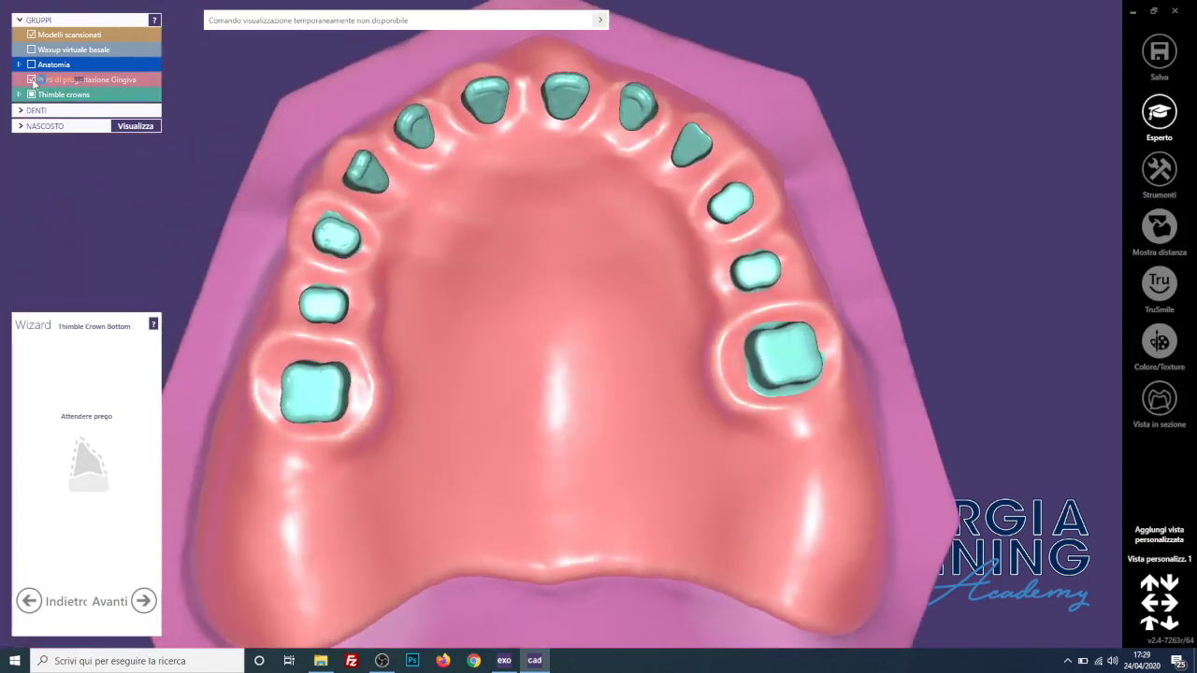
# Inspect the part groups, accept Sì to adapt the gingiva to the thimble crowns, and hide Thimble crowns
pyautogui.click(32, 79)
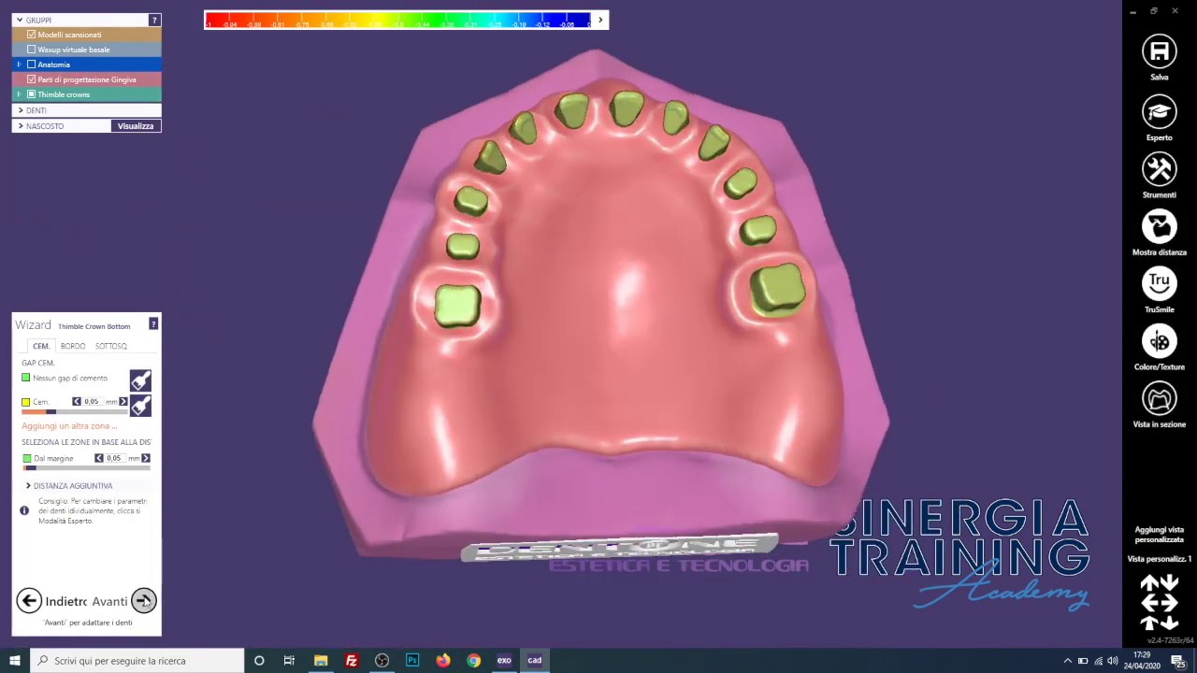
pyautogui.click(32, 79)
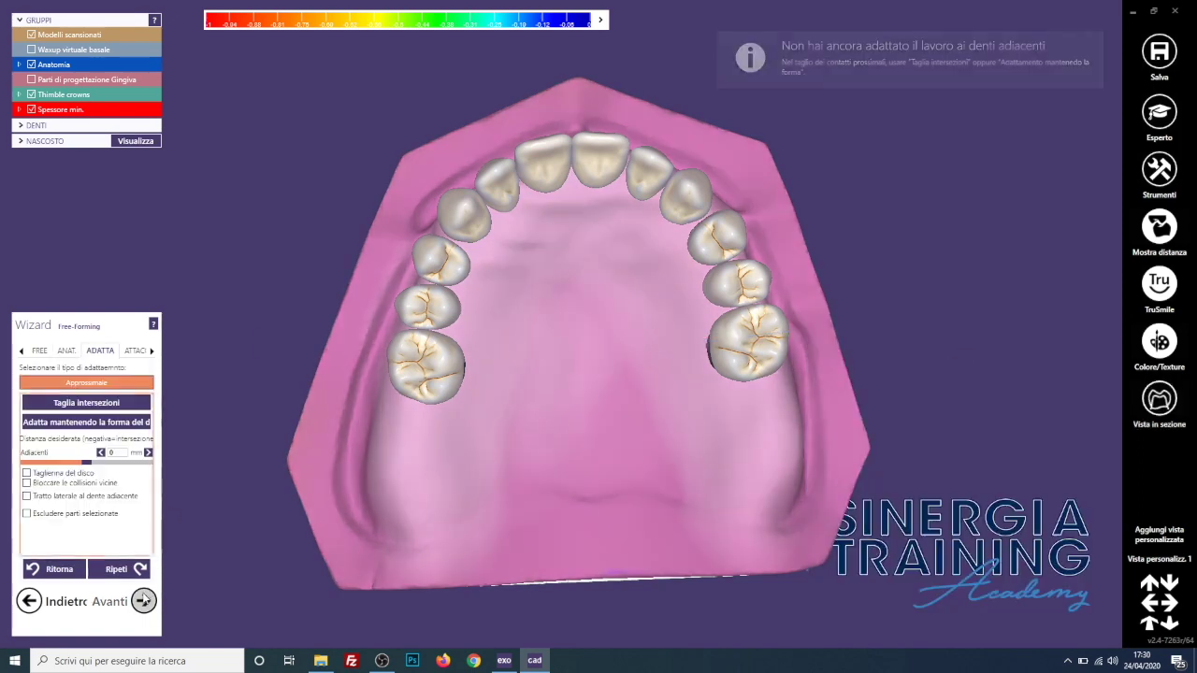
pyautogui.click(31, 64)
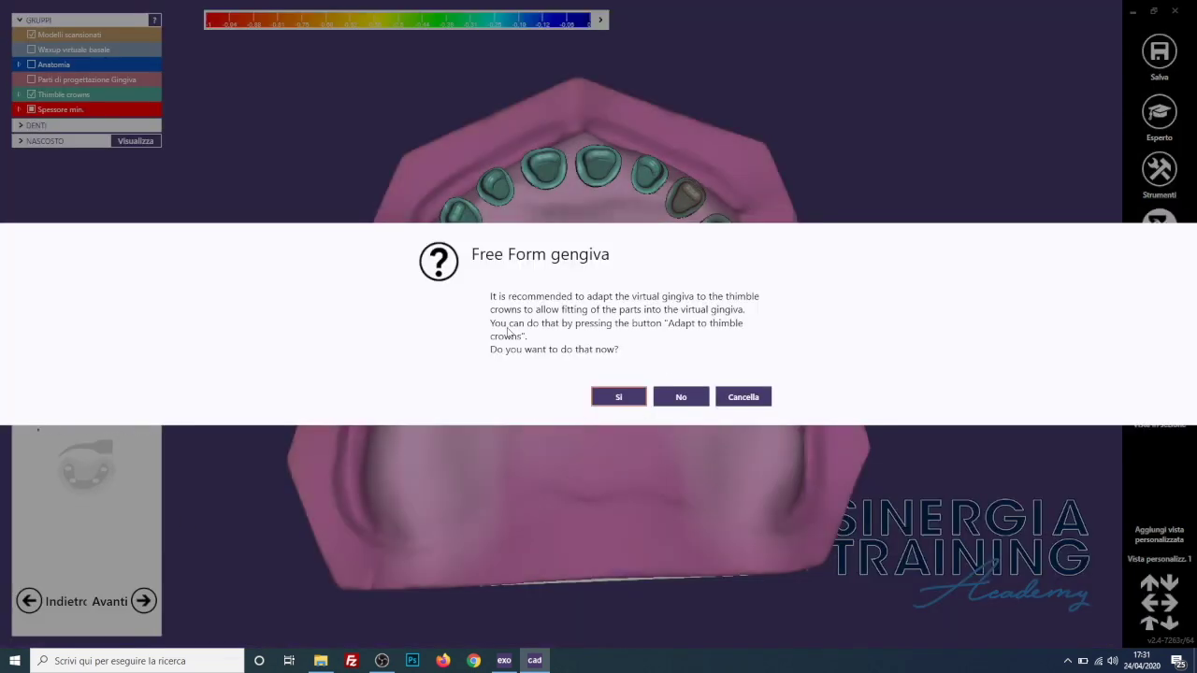
pyautogui.click(607, 394)
pyautogui.click(31, 95)
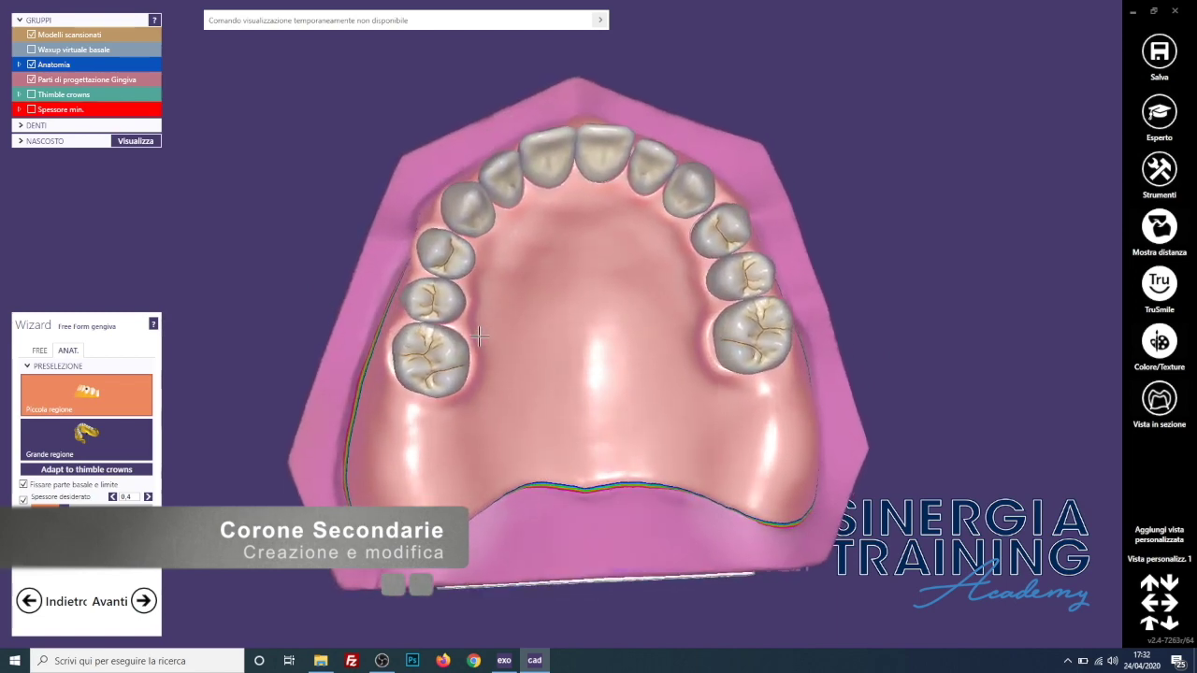
# Hide the Gingiva design parts and advance through Free-Forming to the Connettore step
pyautogui.click(32, 80)
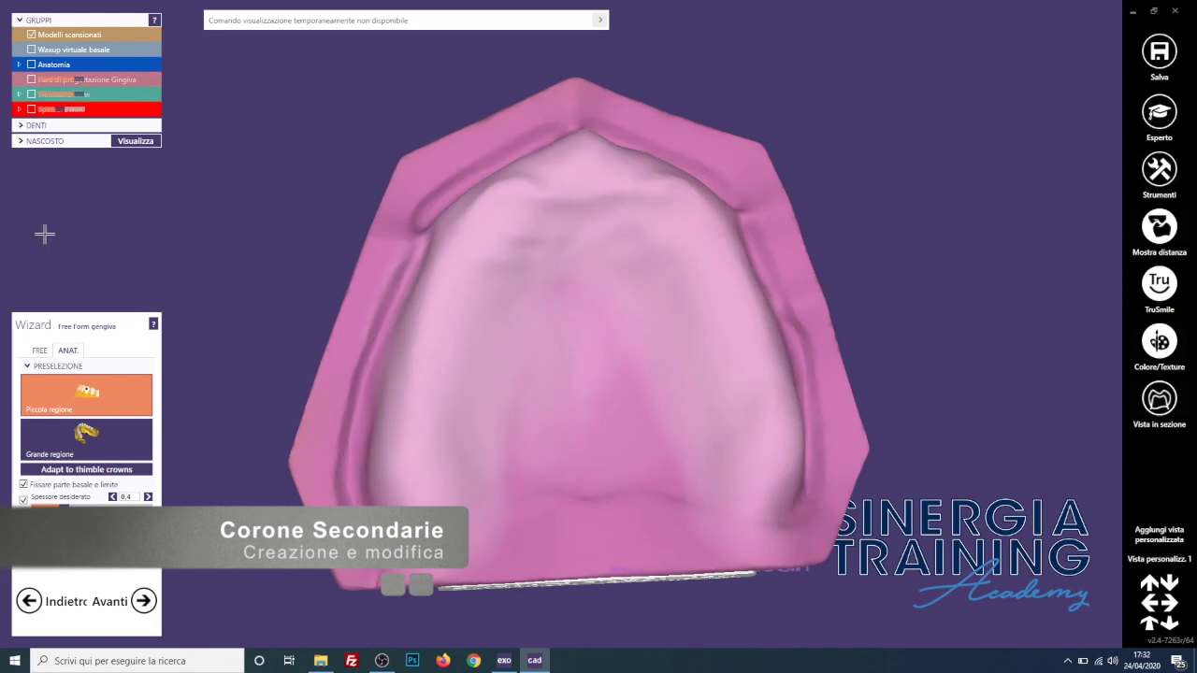
pyautogui.click(143, 602)
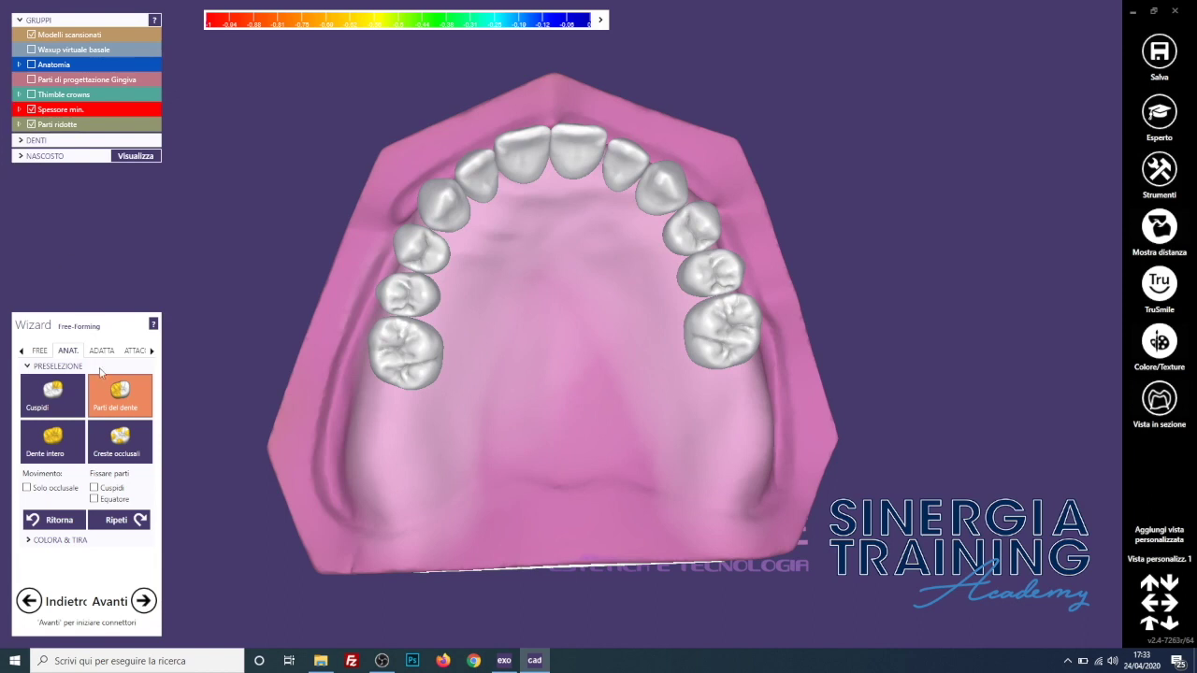
pyautogui.click(142, 601)
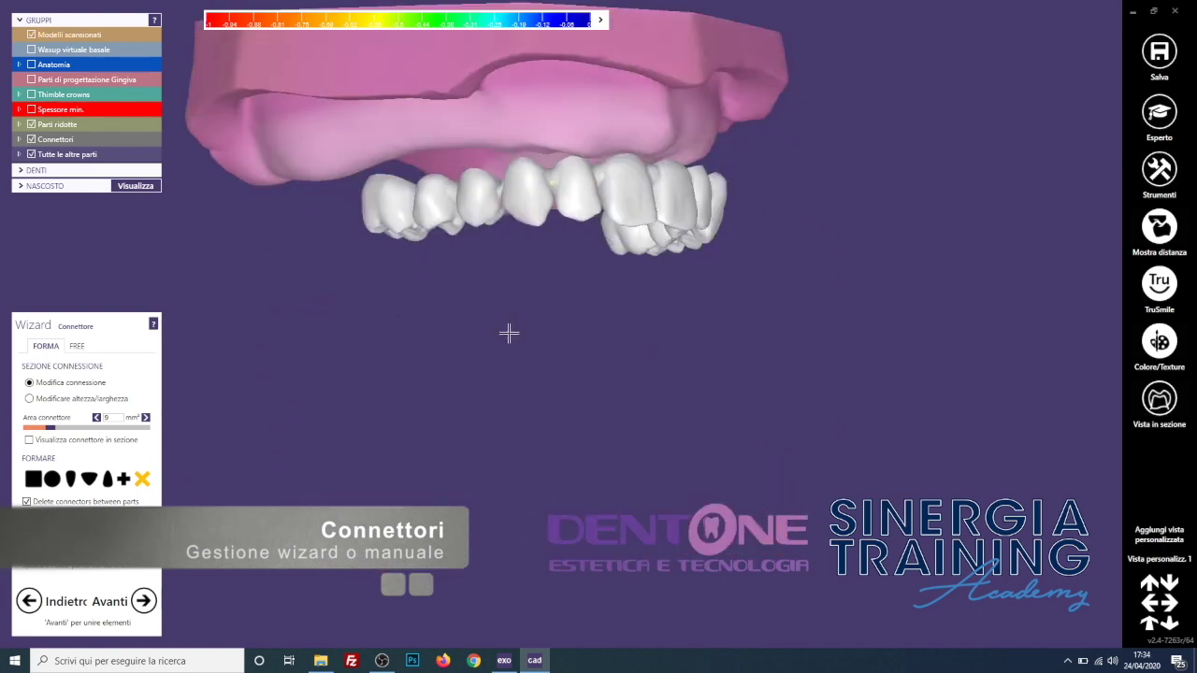
# Inspect the 16–15 connector, hide the crowns to reveal the thimble copings, and show Waxup scansione
pyautogui.rightClick(507, 327)
pyautogui.moveTo(728, 351)
pyautogui.mouseDown(button='right')
pyautogui.moveTo(555, 208)
pyautogui.moveTo(845, 224)
pyautogui.moveTo(674, 299)
pyautogui.moveTo(664, 191)
pyautogui.mouseUp(button='right')
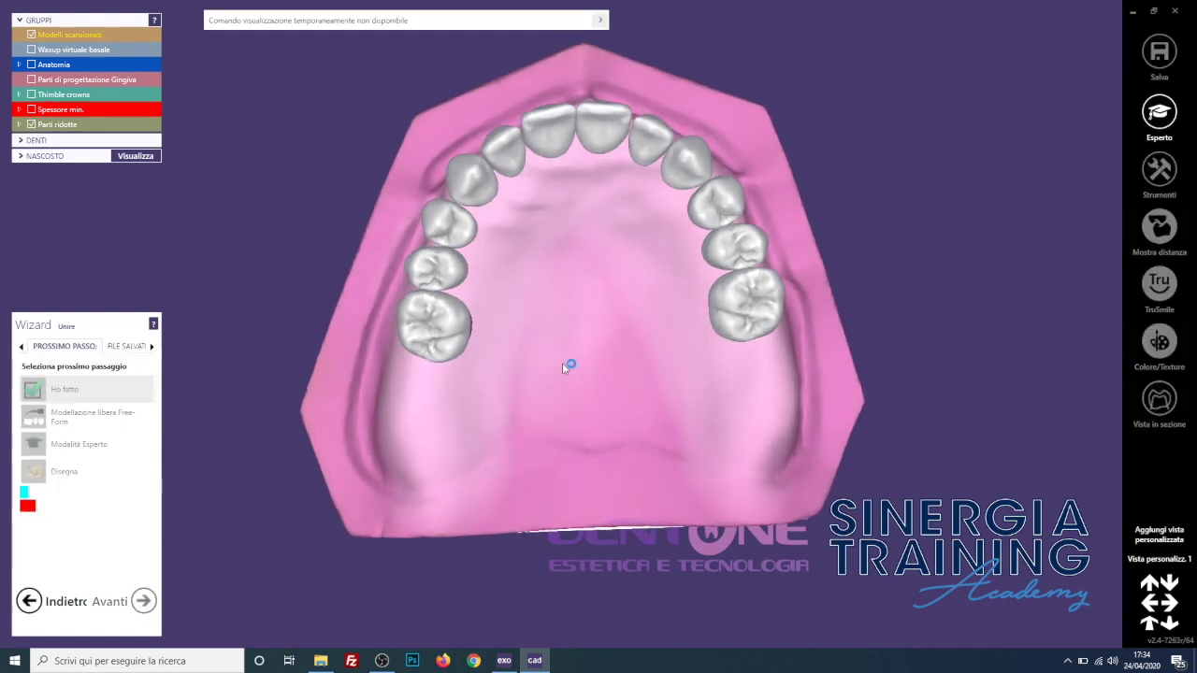
pyautogui.click(32, 125)
pyautogui.click(32, 139)
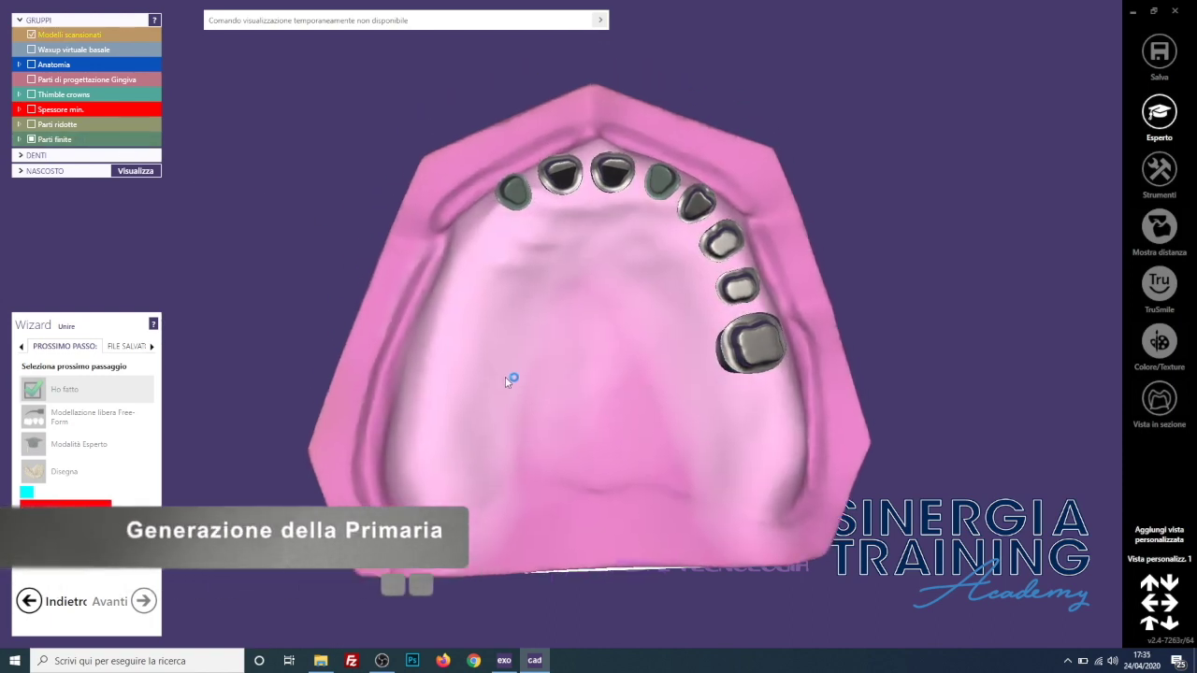
pyautogui.scroll(3, 505, 402)
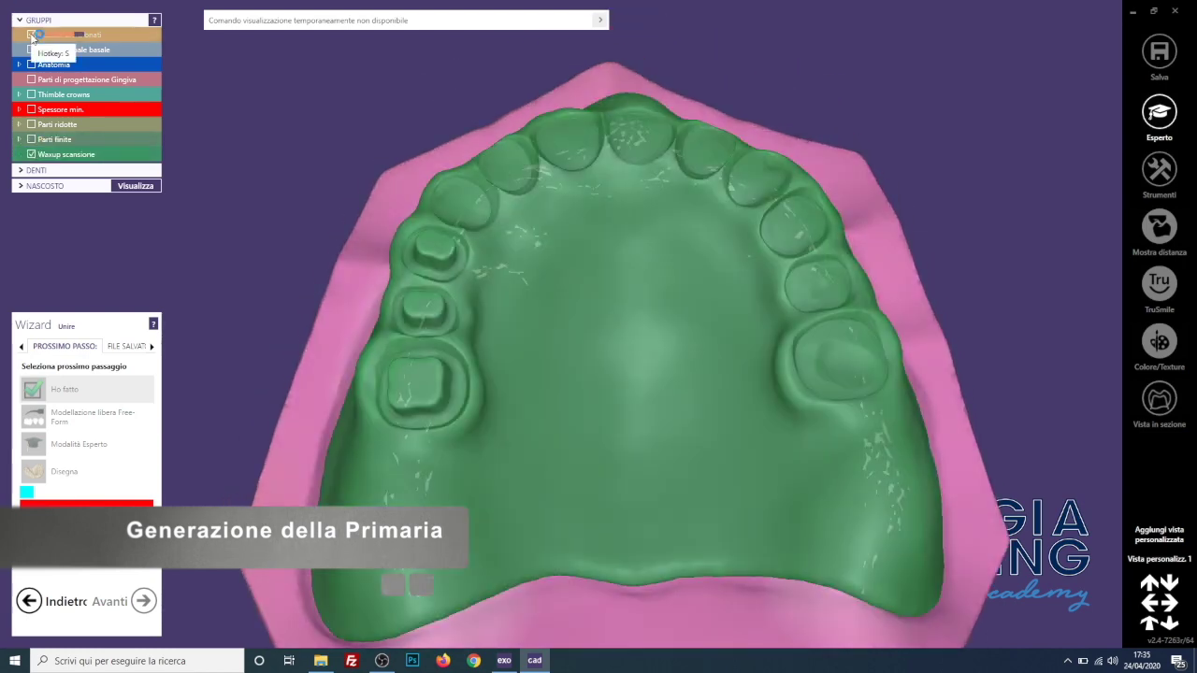
pyautogui.click(32, 35)
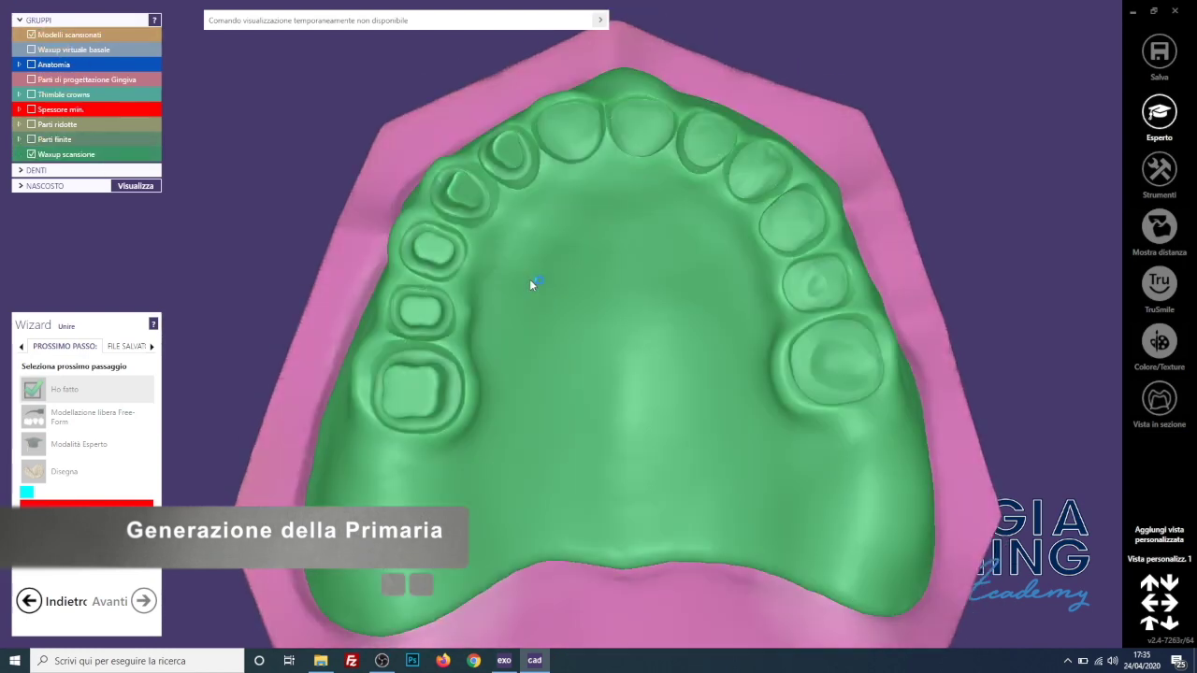
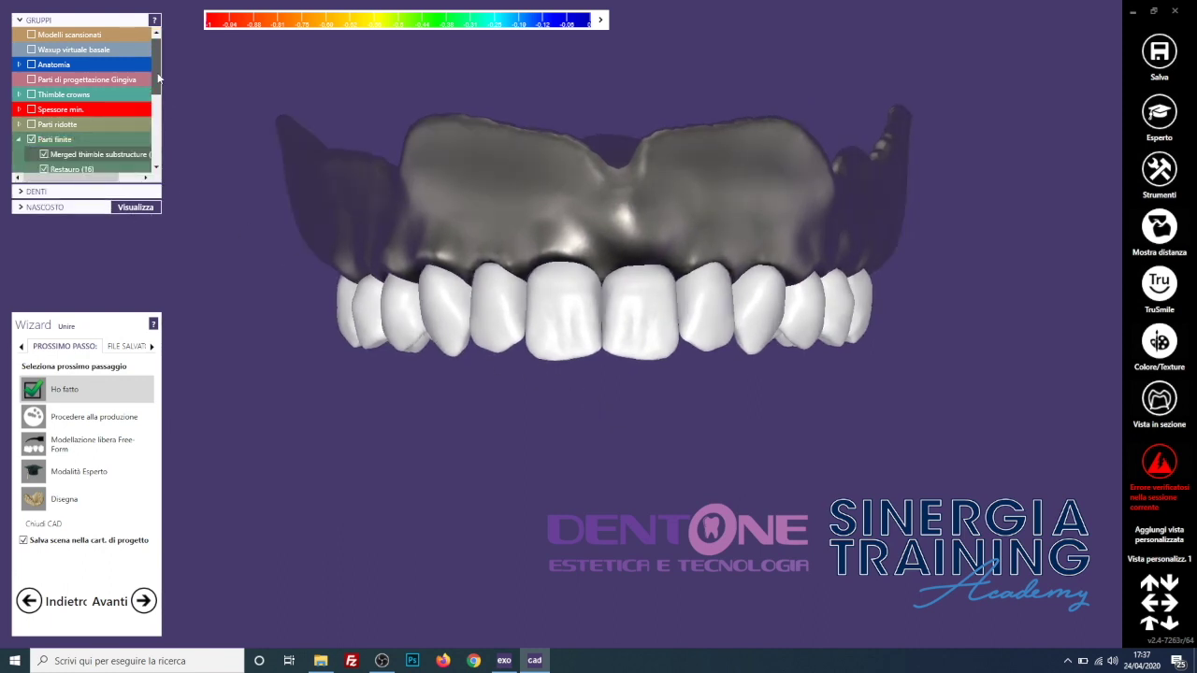
# Isolate the merged thimble substructure and rotate it to inspect the copings
pyautogui.scroll(2, 150, 136)
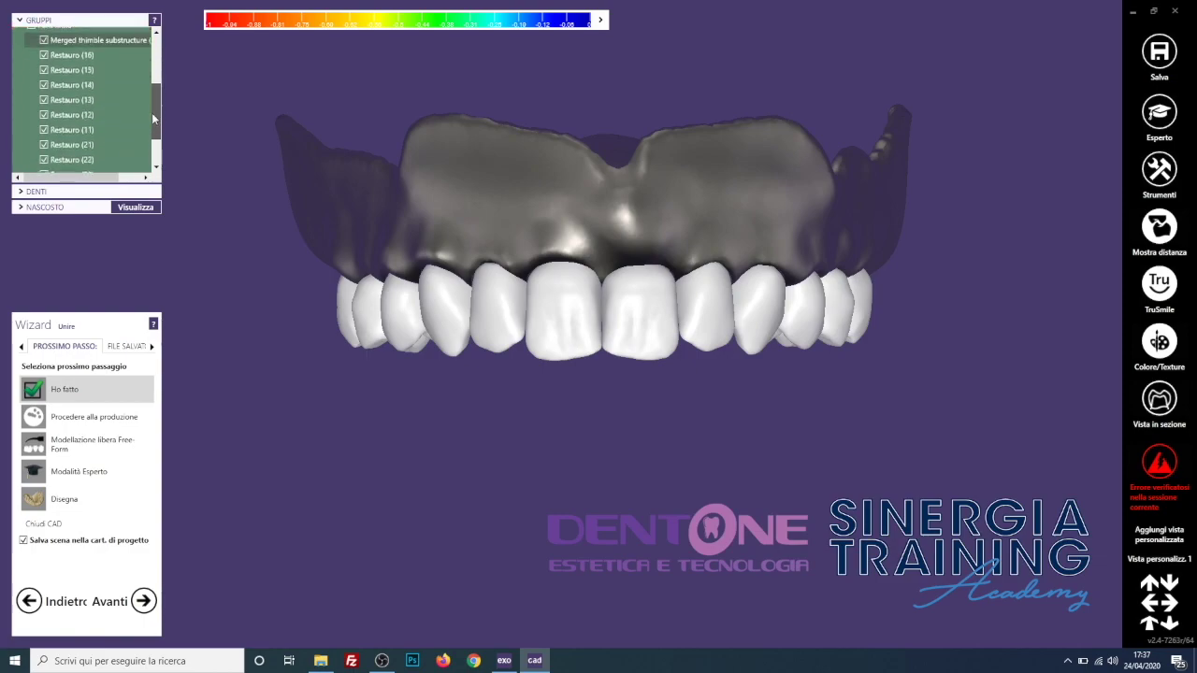
pyautogui.scroll(3, 154, 112)
pyautogui.doubleClick(52, 105)
pyautogui.scroll(3, 676, 296)
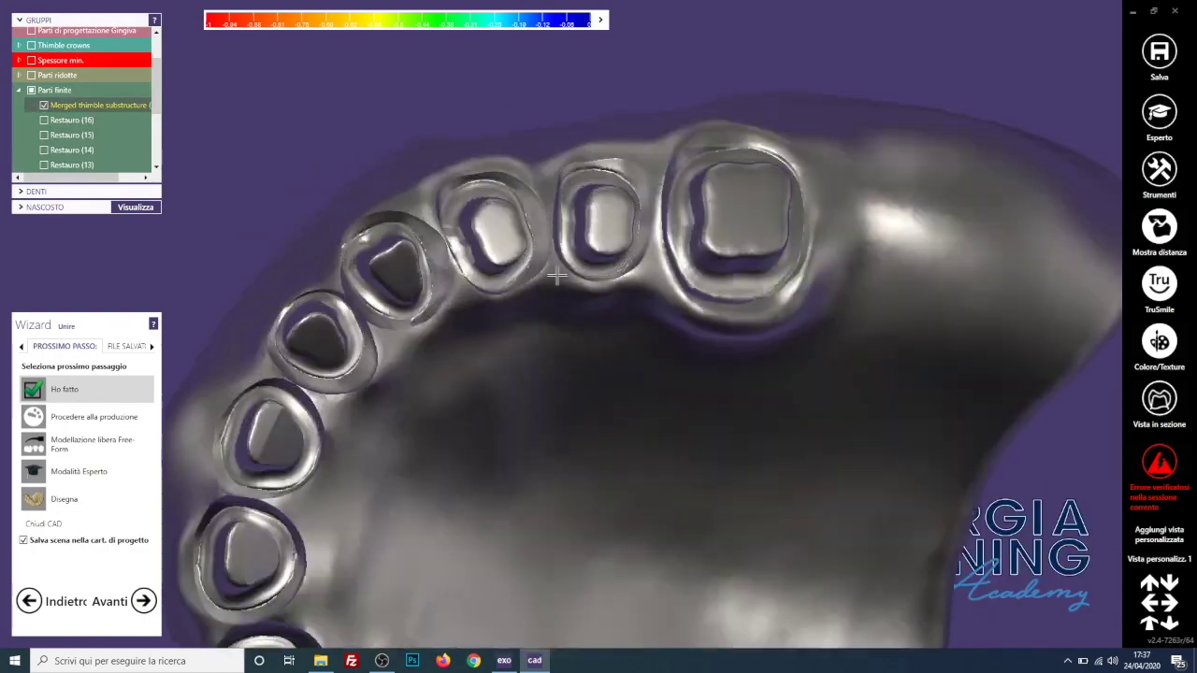
pyautogui.scroll(3, 645, 308)
pyautogui.scroll(3, 620, 315)
pyautogui.moveTo(884, 313); pyautogui.dragTo(545, 358, button='right')
pyautogui.scroll(-5, 158, 138)
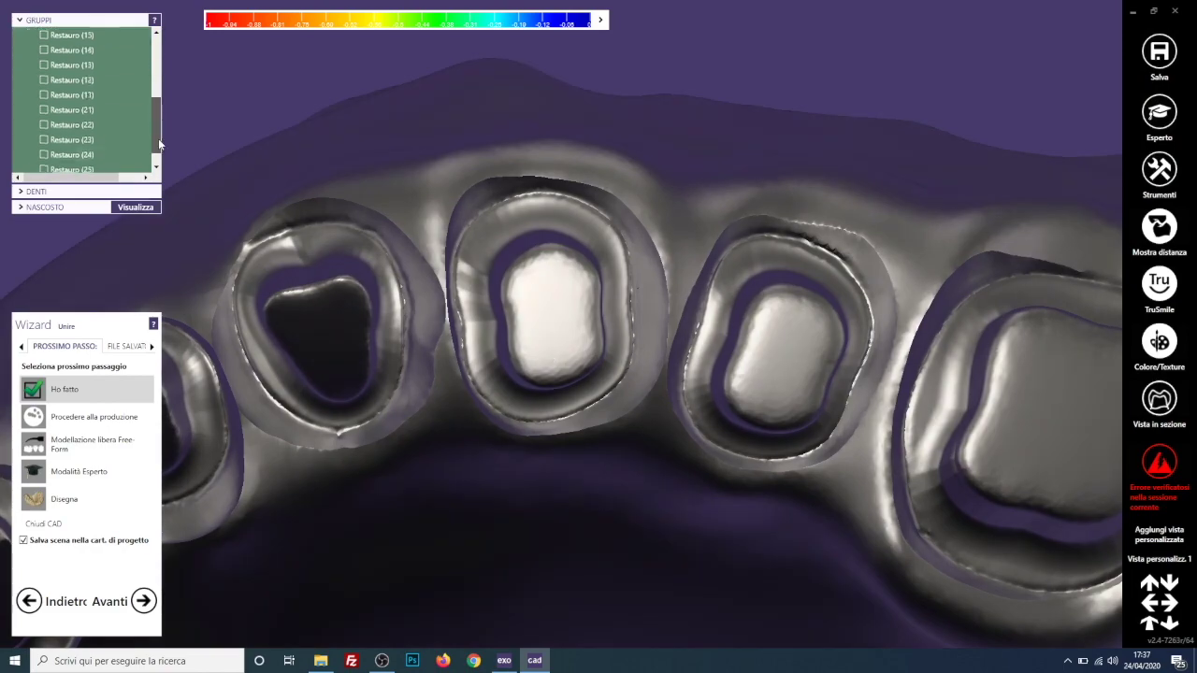
# Inspect a crown with Vista in sezione, placing the section cut across it
pyautogui.click(43, 135)
pyautogui.moveTo(564, 403); pyautogui.dragTo(539, 246, button='right')
pyautogui.click(538, 245)
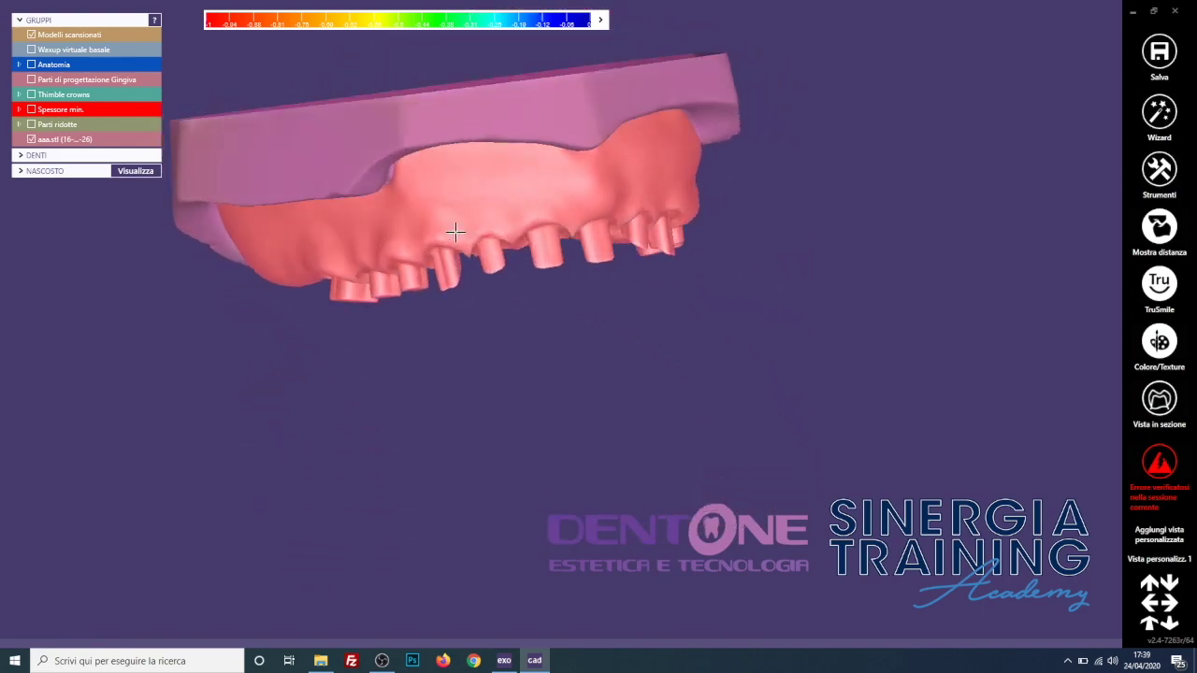
# Tick Anatomia in the GRUPPI list and check the teeth on the model from below
pyautogui.click(72, 65)
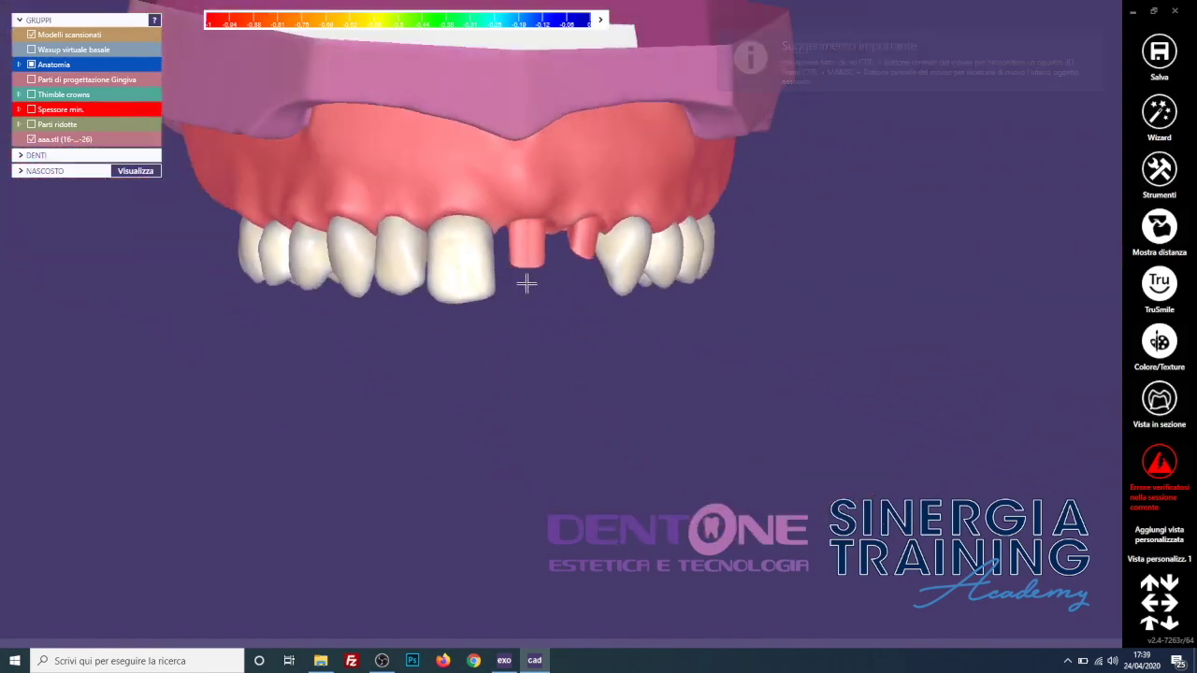
pyautogui.moveTo(527, 284); pyautogui.dragTo(426, 334, button='right')
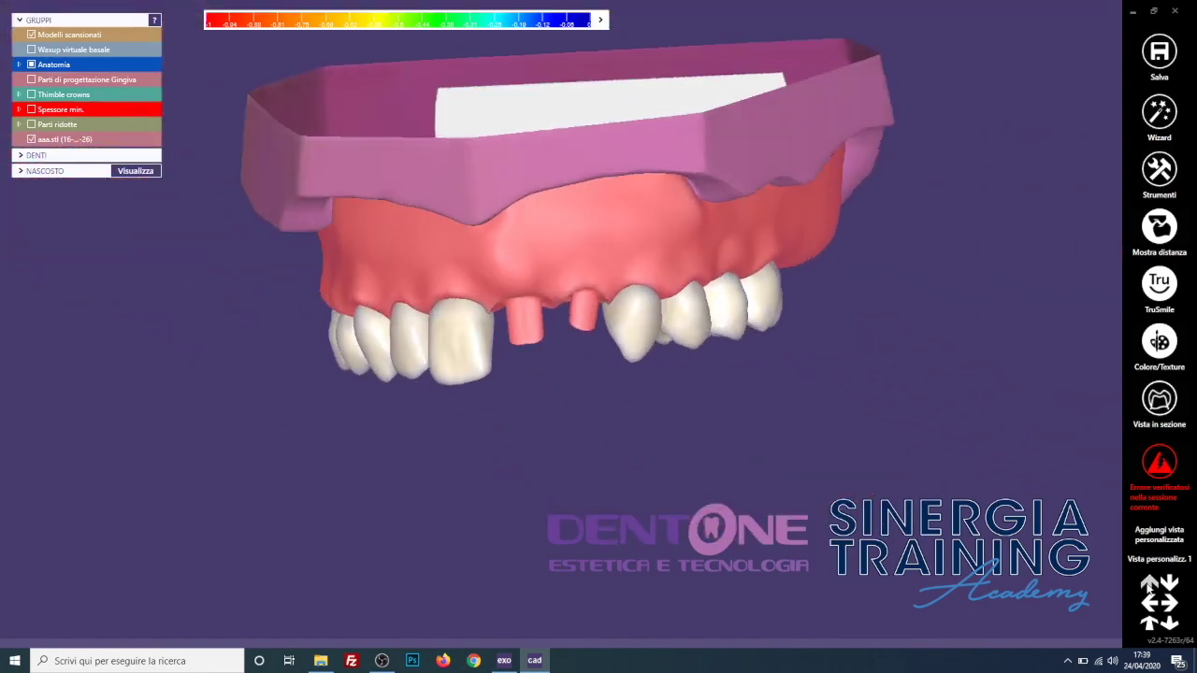